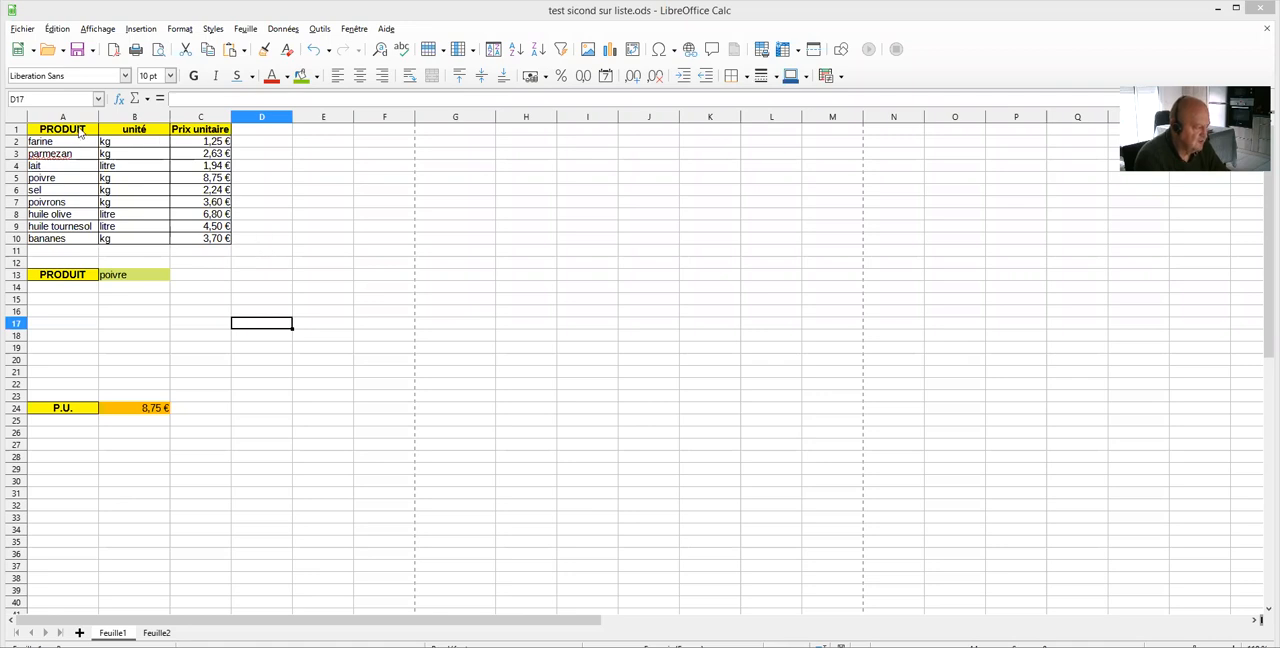
Examine the product table in A1:C10, with its product, unit and unit price columns
{"action": "left_click_drag", "start_coordinate": [132, 148], "coordinate": [179, 234]}
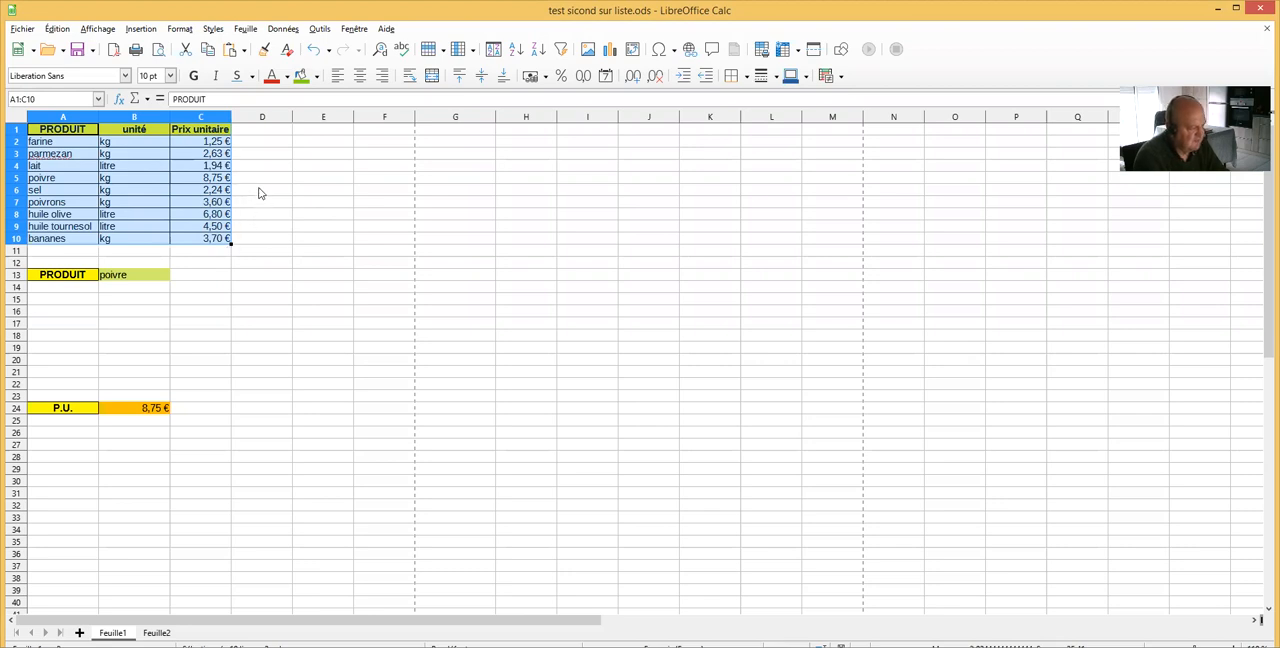
{"action": "left_click", "coordinate": [149, 177]}
{"action": "left_click", "coordinate": [93, 143]}
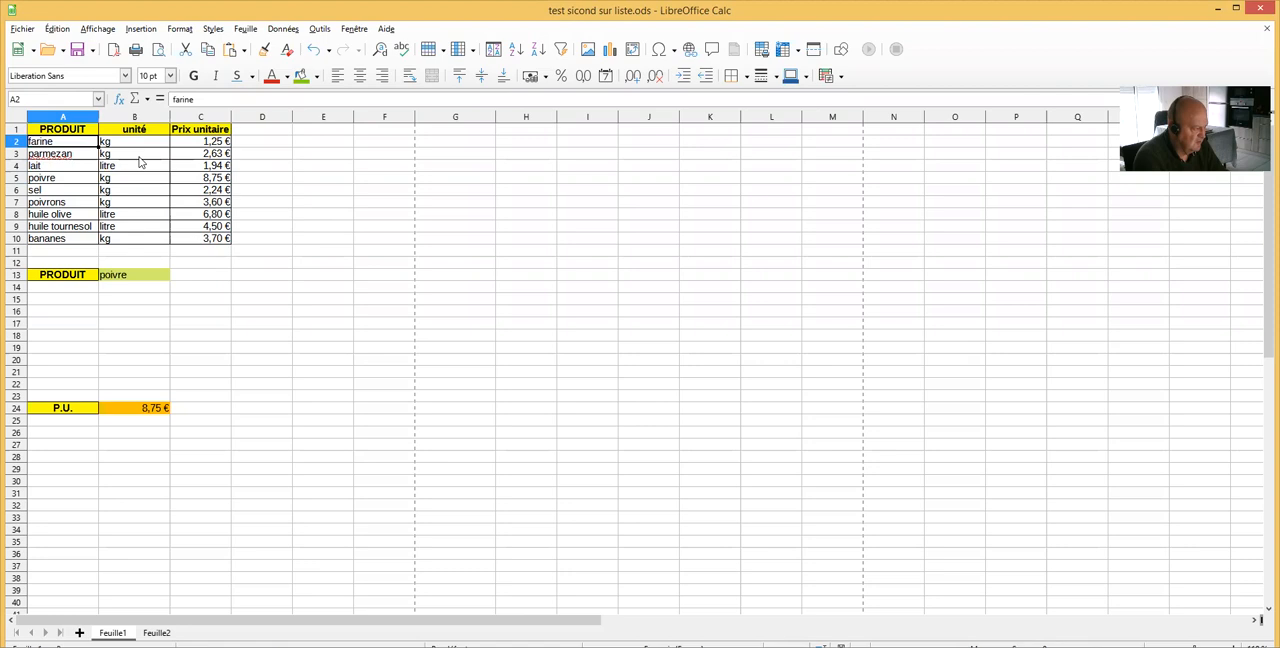
{"action": "left_click", "coordinate": [84, 133]}
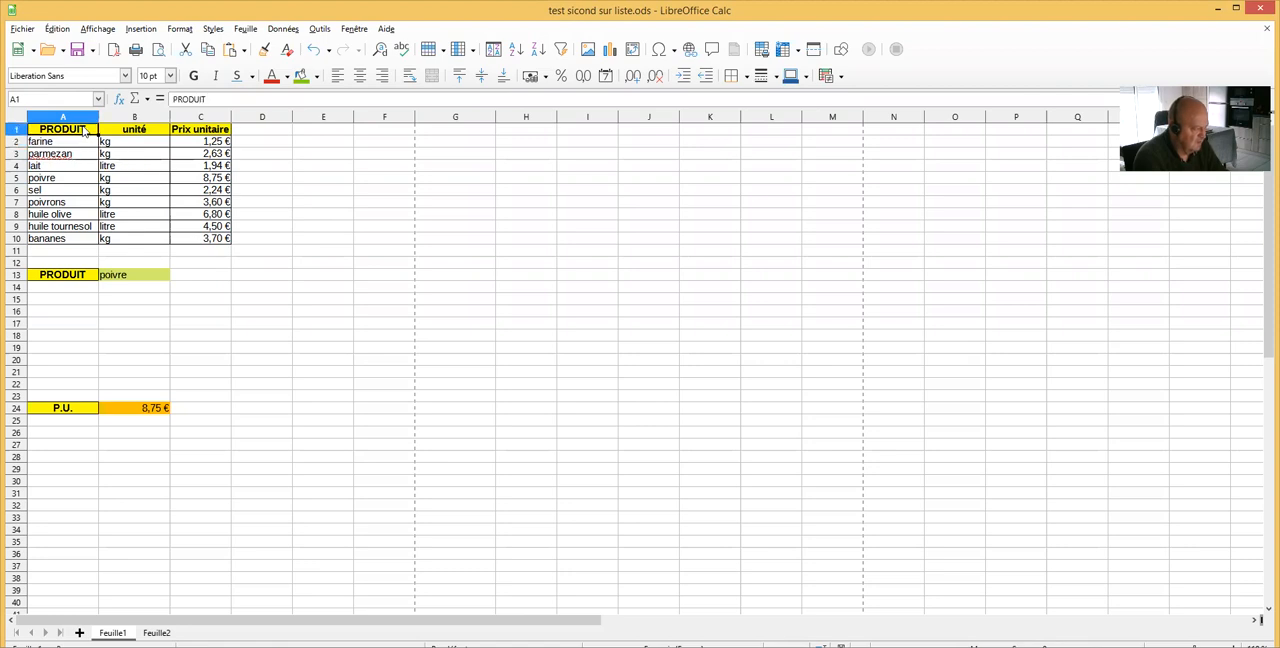
{"action": "left_click", "coordinate": [123, 135]}
{"action": "left_click", "coordinate": [186, 131]}
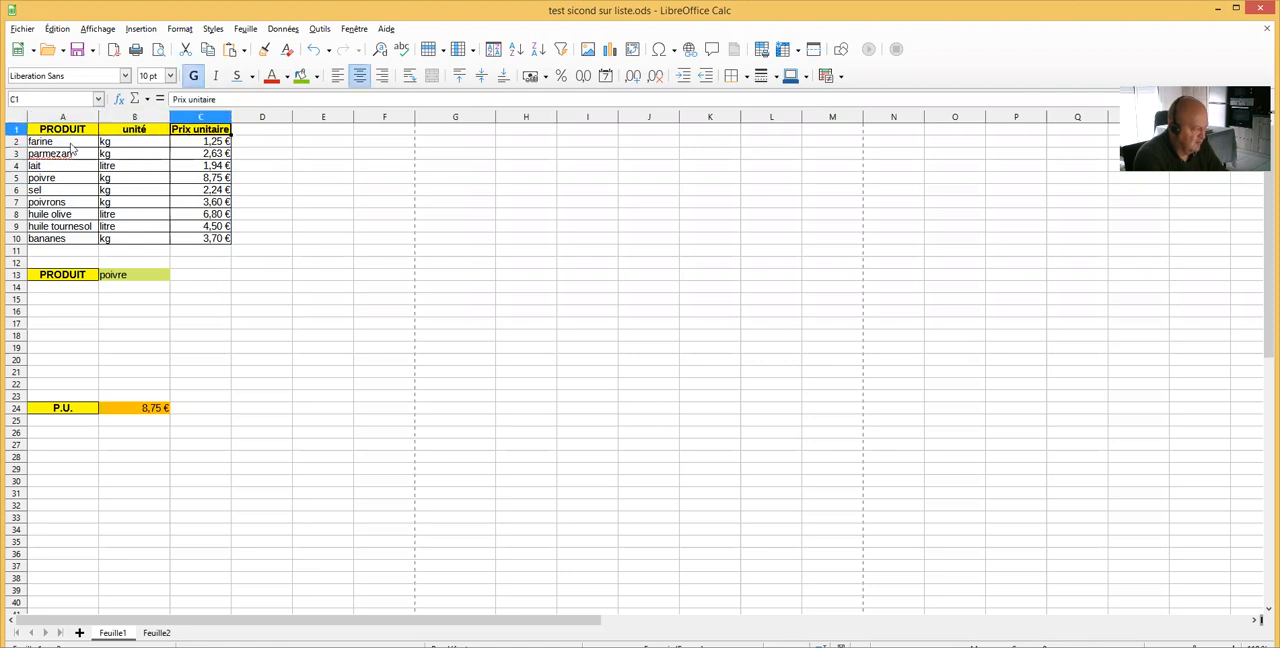
{"action": "left_click_drag", "start_coordinate": [75, 133], "coordinate": [214, 238]}
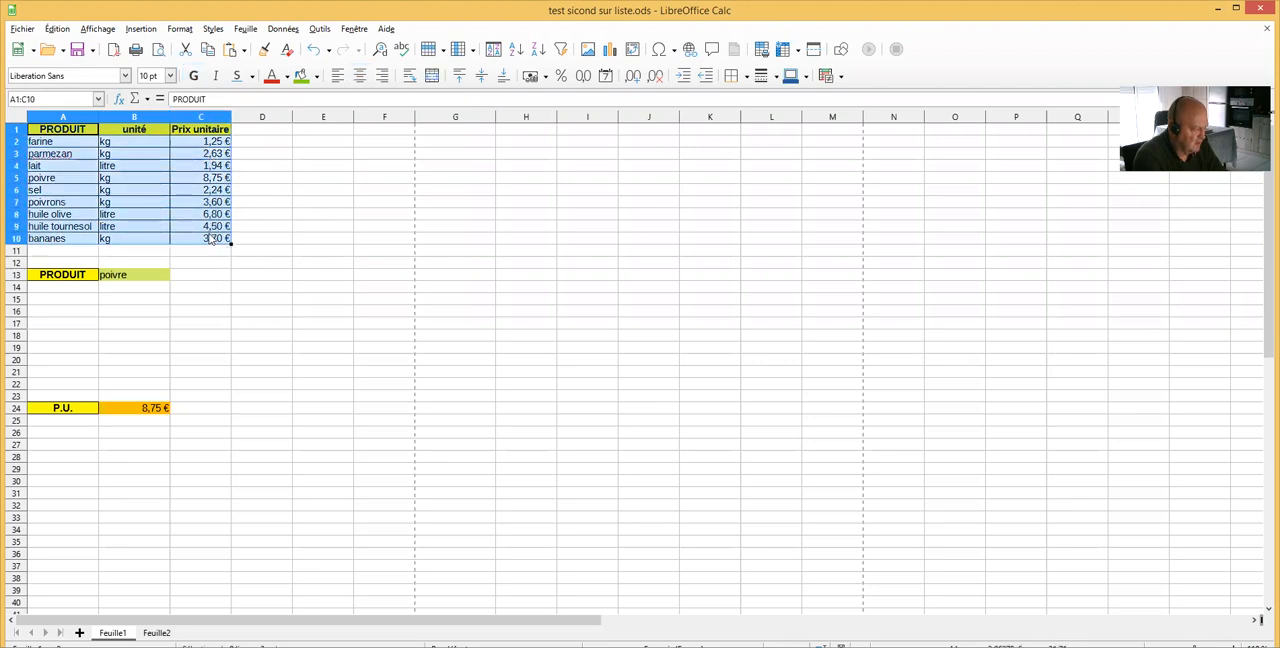
{"action": "left_click", "coordinate": [318, 240]}
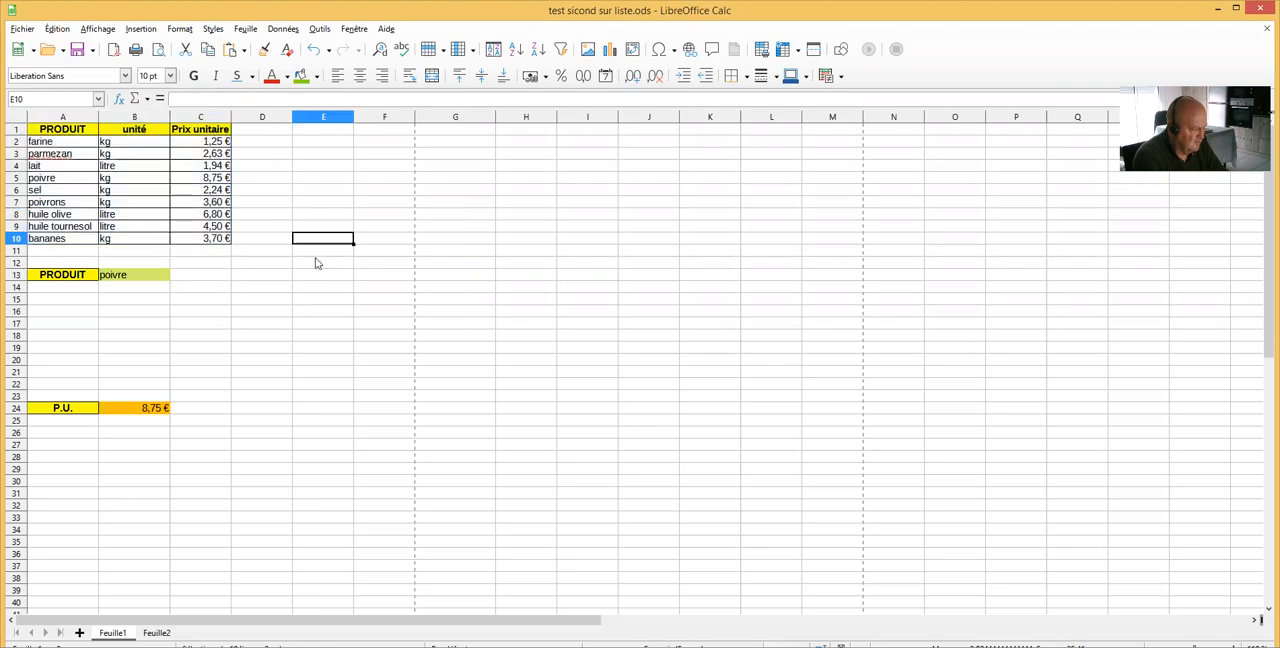
Test the product list in B13 by choosing farine and sel, and compare the P.U. result with sel's unit price in C6
{"action": "left_click", "coordinate": [129, 281]}
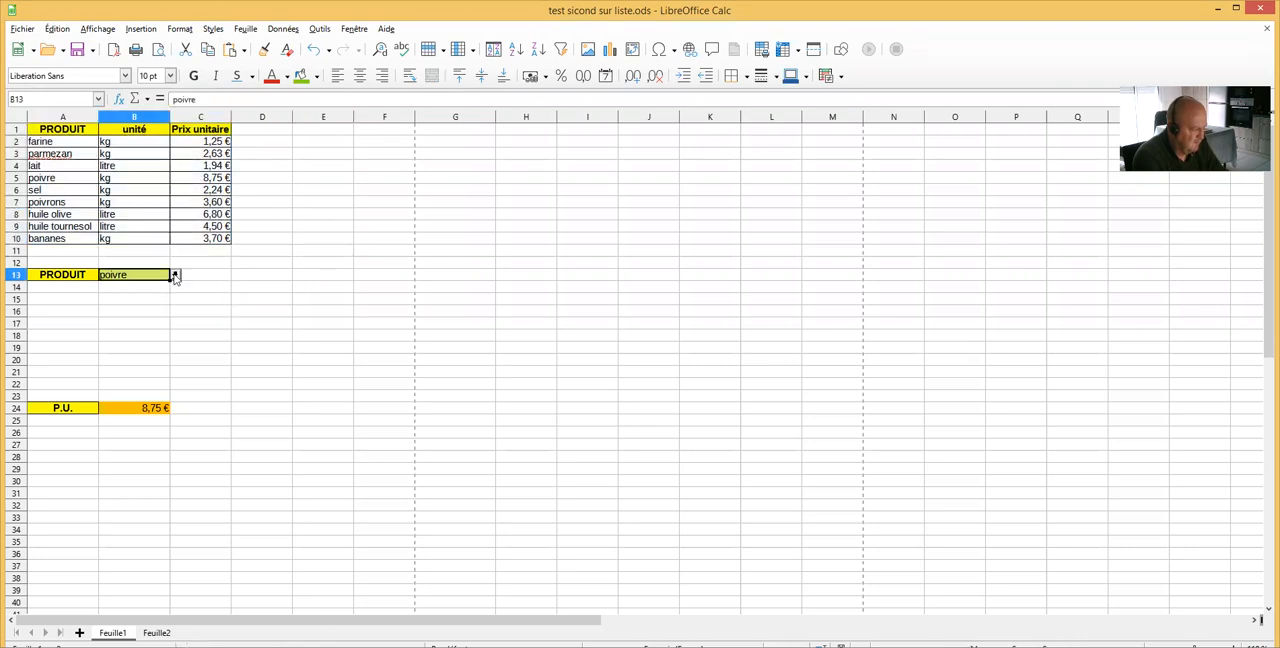
{"action": "left_click", "coordinate": [174, 275]}
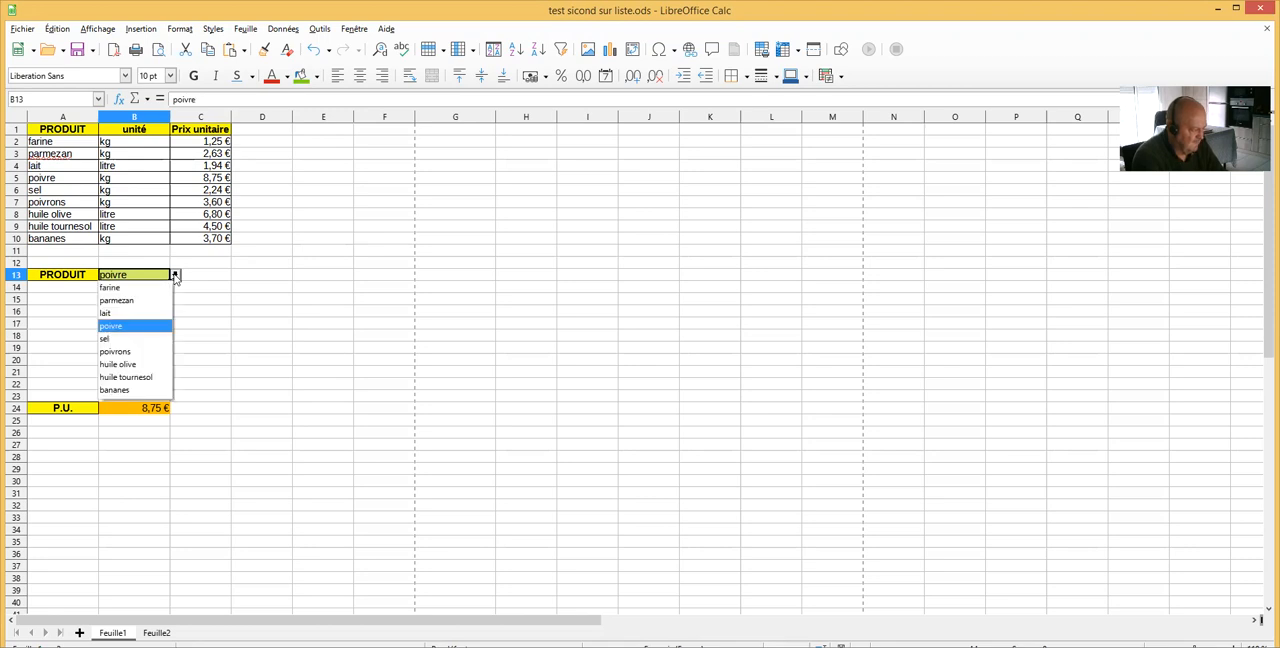
{"action": "left_click", "coordinate": [120, 288]}
{"action": "left_click", "coordinate": [174, 275]}
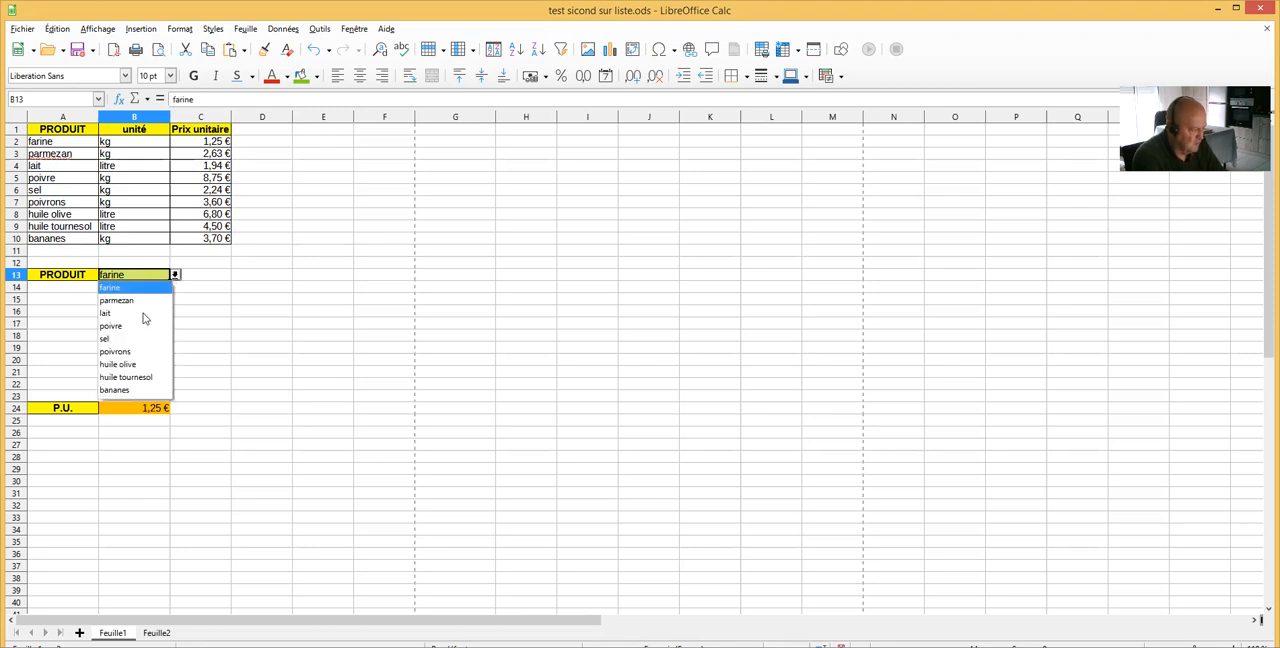
{"action": "left_click", "coordinate": [126, 339]}
{"action": "left_click", "coordinate": [175, 275]}
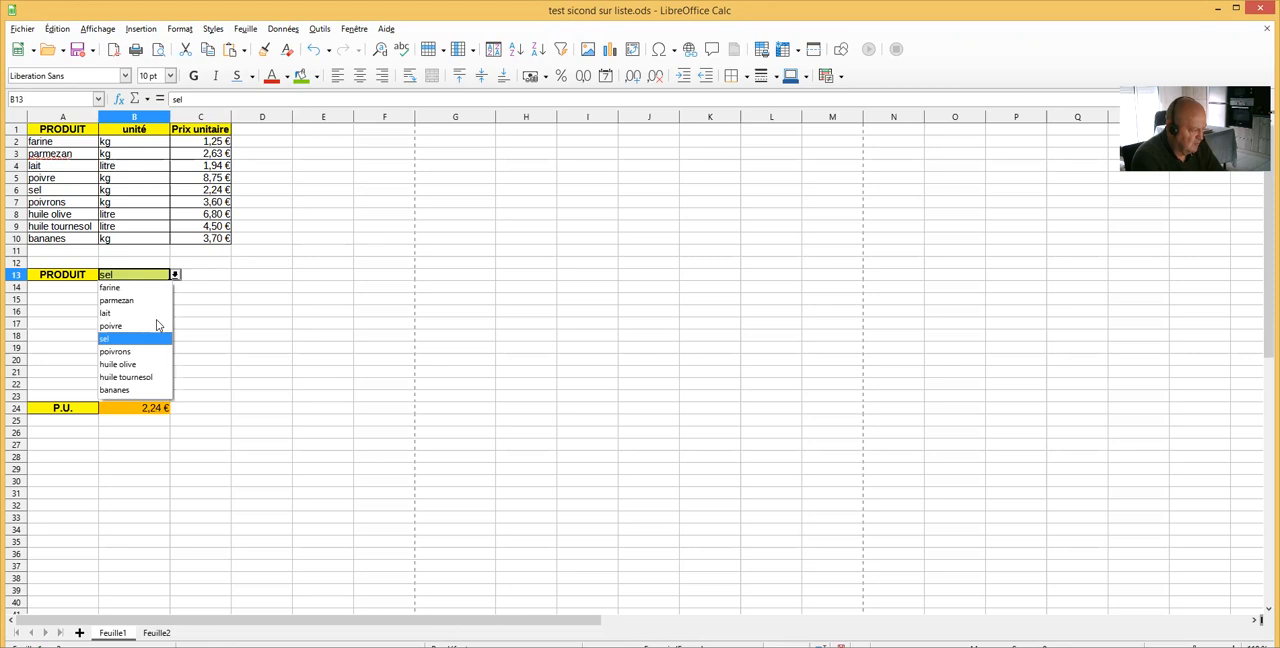
{"action": "left_click", "coordinate": [143, 338]}
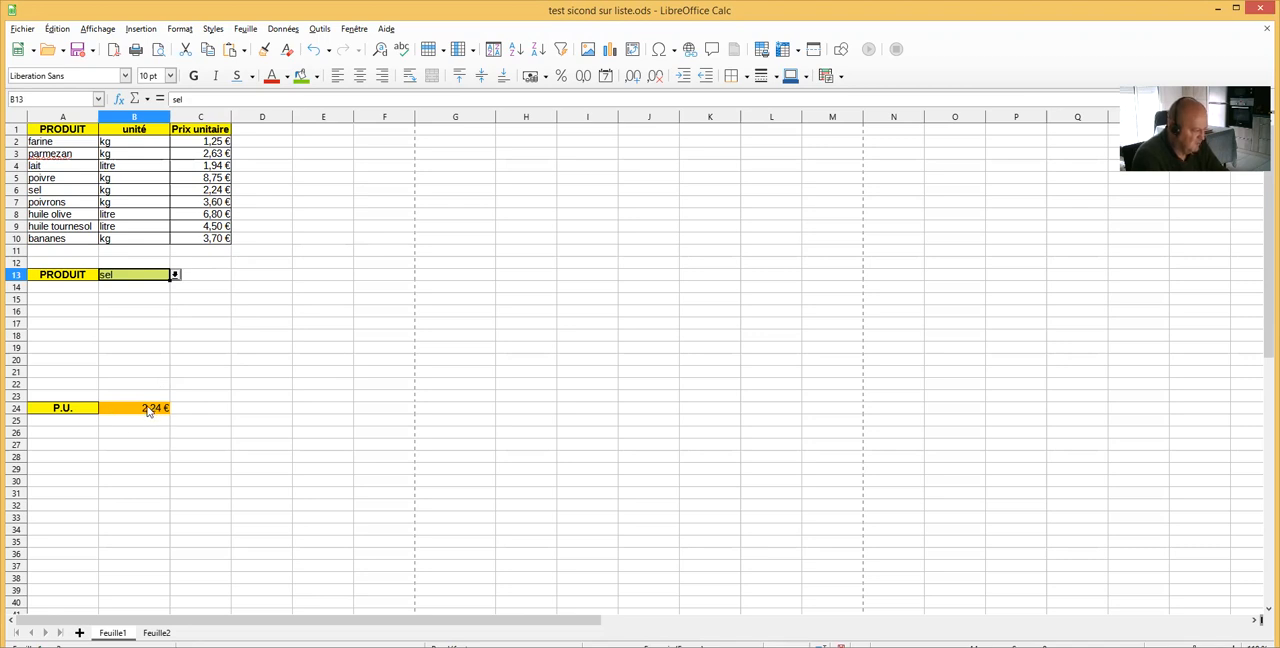
{"action": "left_click", "coordinate": [219, 193]}
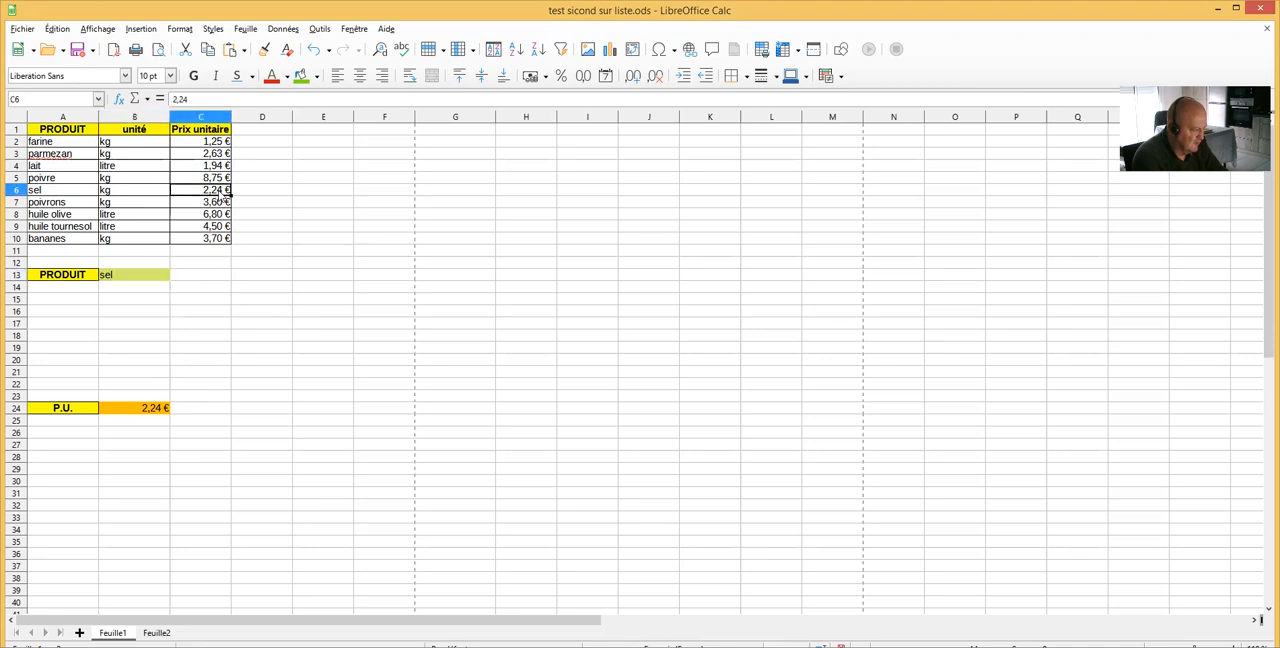
Choose farine and finally huile tournesol from the product list in B13
{"action": "left_click", "coordinate": [150, 276]}
{"action": "left_click", "coordinate": [175, 275]}
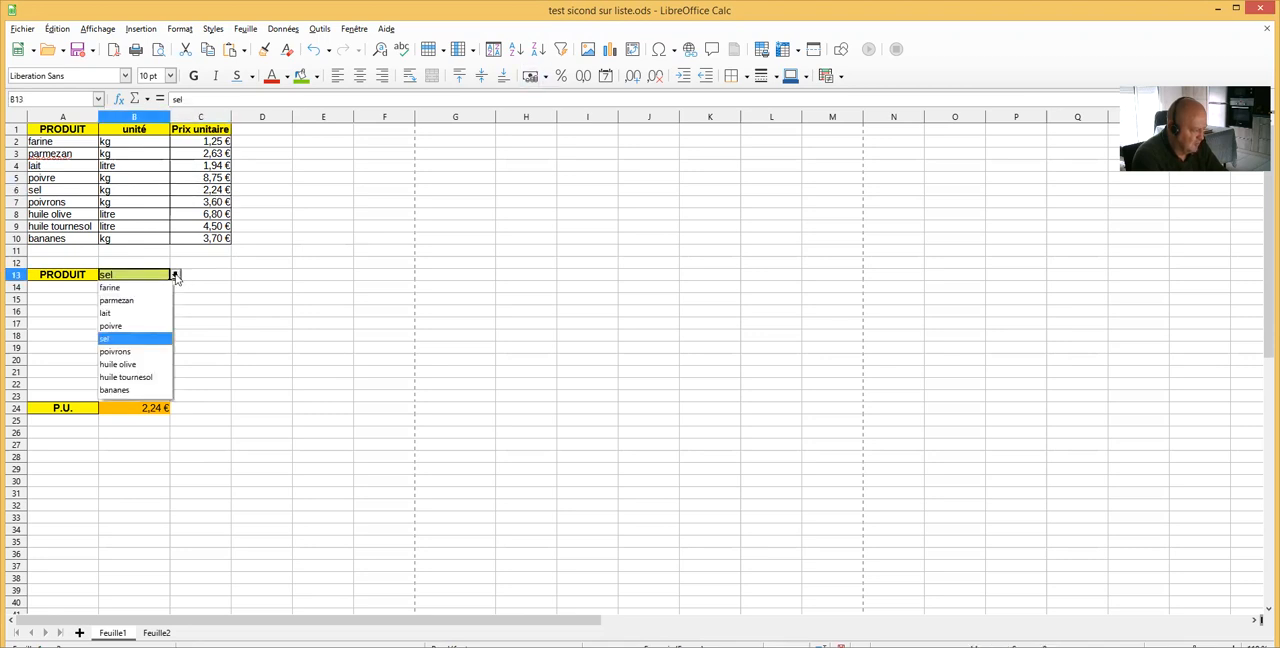
{"action": "left_click", "coordinate": [118, 290]}
{"action": "left_click", "coordinate": [174, 275]}
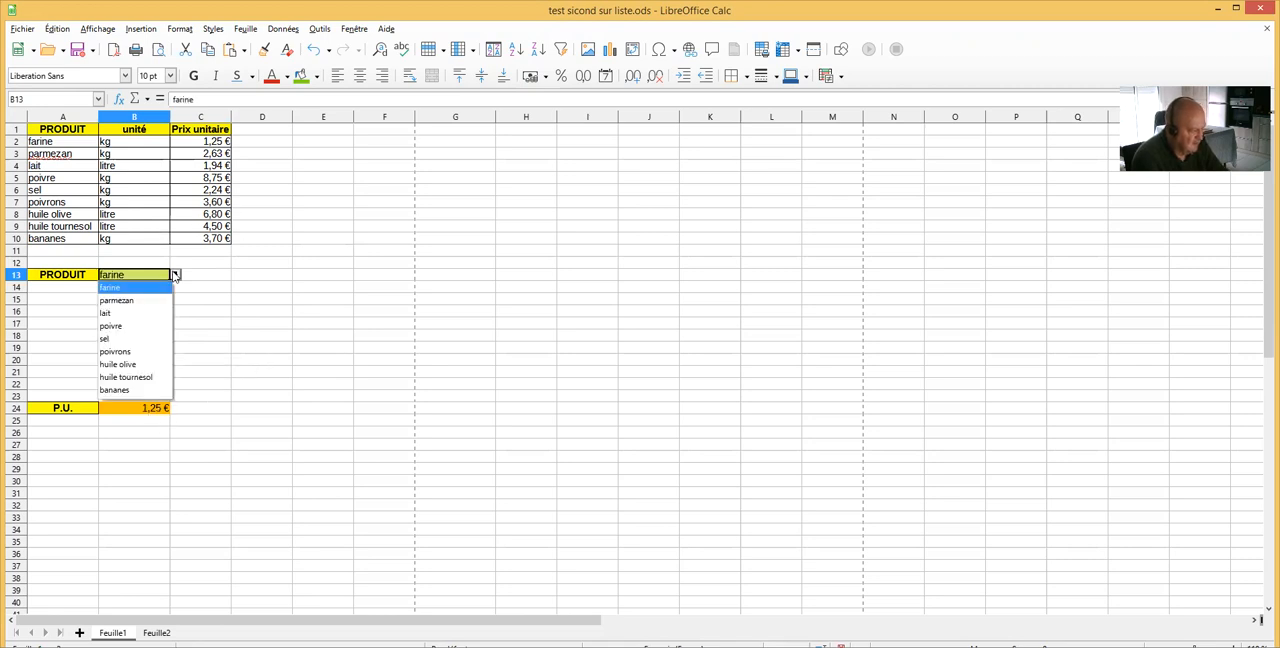
{"action": "left_click", "coordinate": [139, 378]}
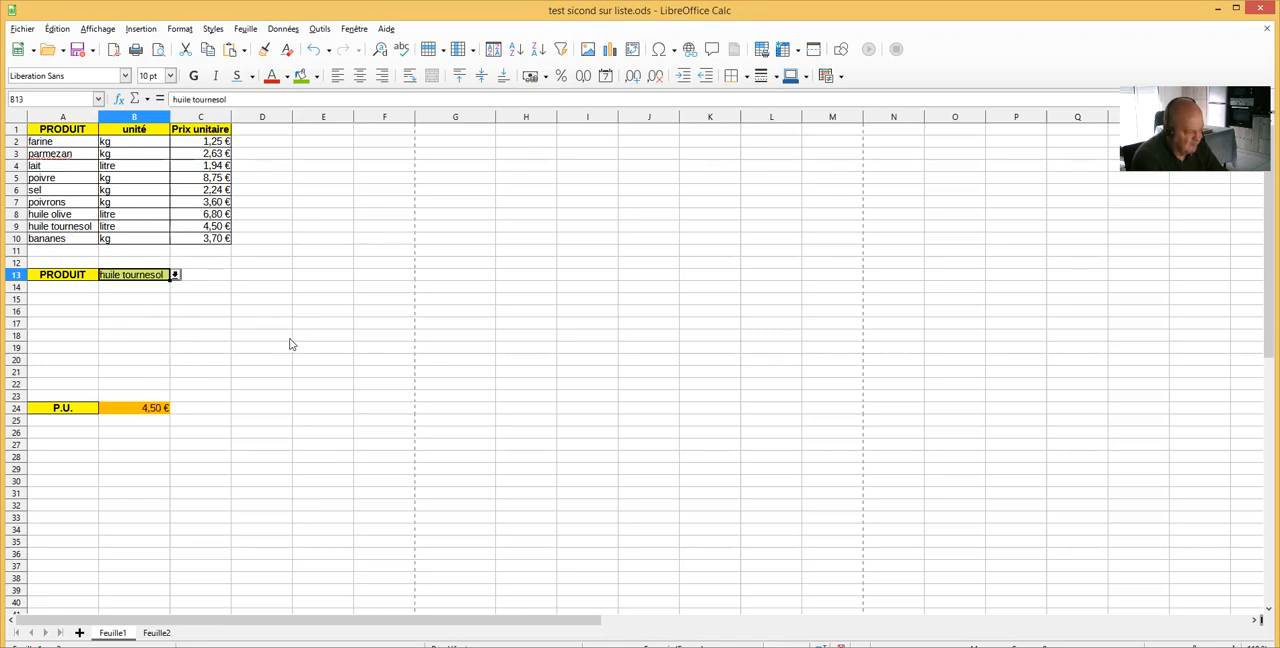
Fill cell E14 with a yellow background
{"action": "left_click", "coordinate": [309, 288]}
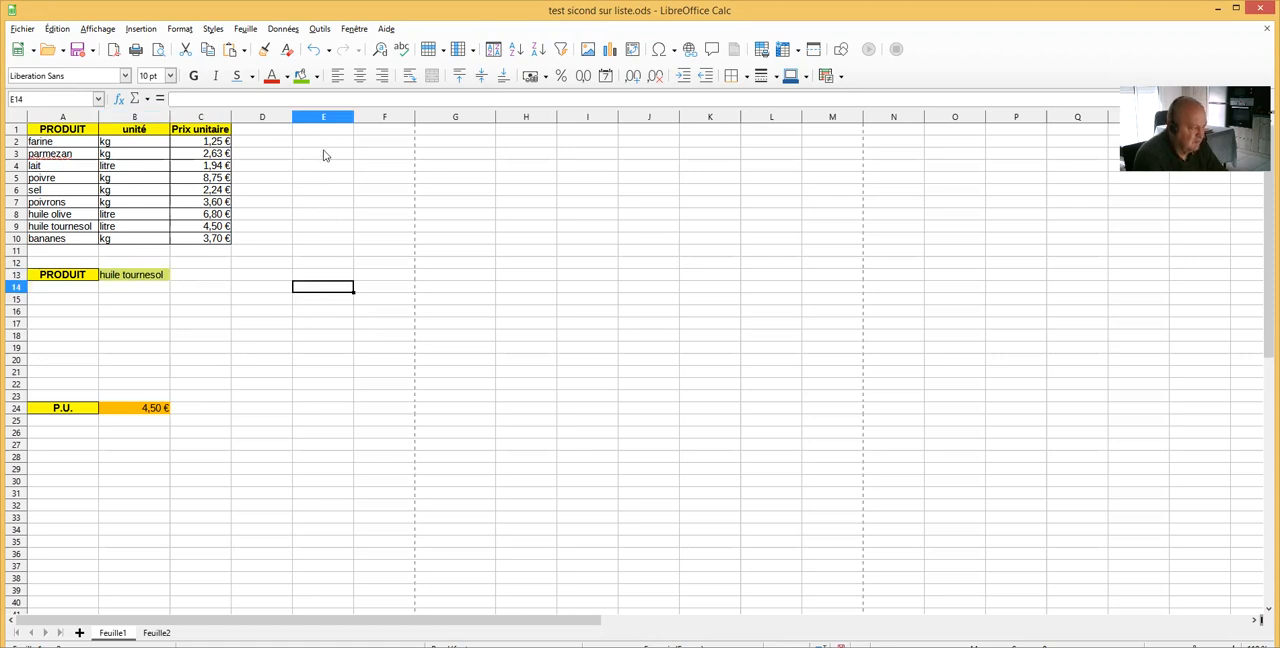
{"action": "left_click", "coordinate": [318, 77]}
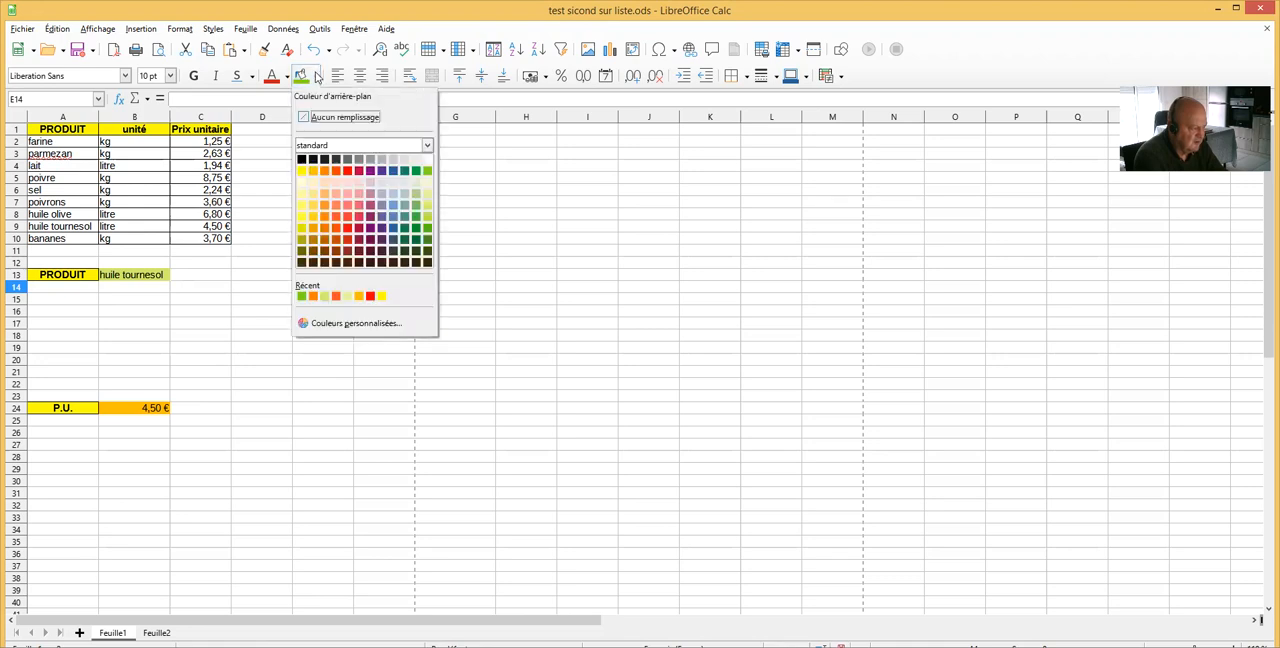
{"action": "left_click", "coordinate": [310, 174]}
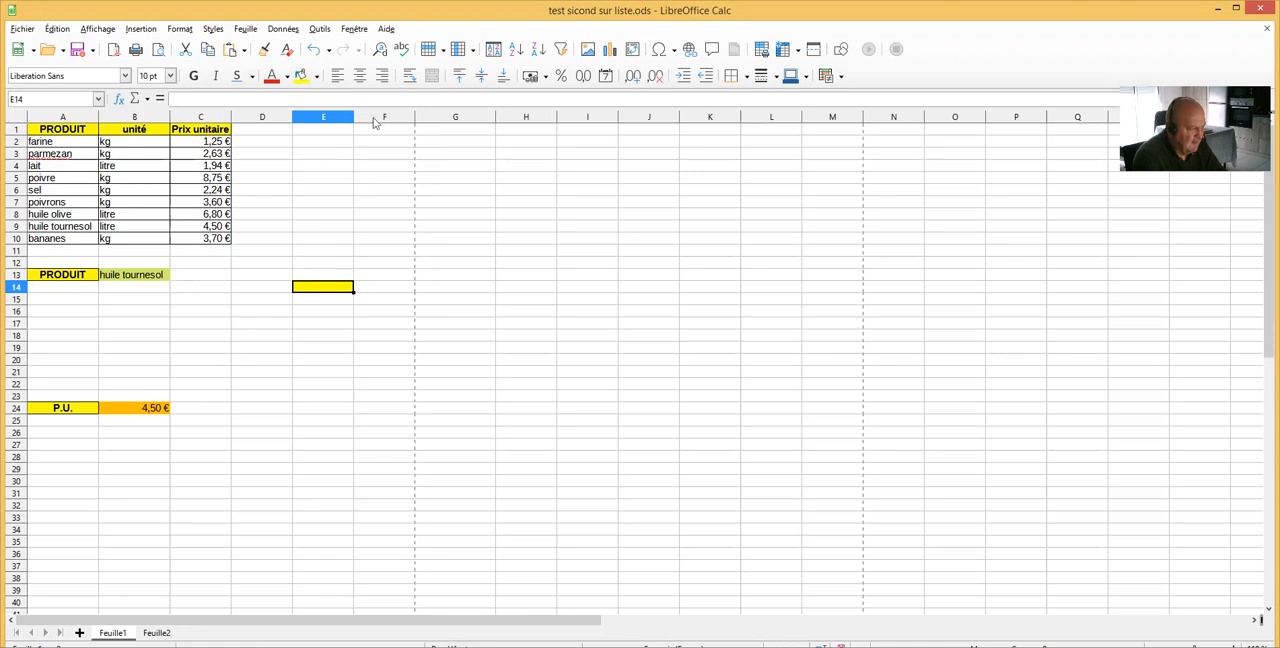
Add a validity rule to E14 that allows the cell range $Feuille1.$A$2:$A$10 as a selection list
{"action": "left_click", "coordinate": [285, 29]}
{"action": "left_click", "coordinate": [310, 228]}
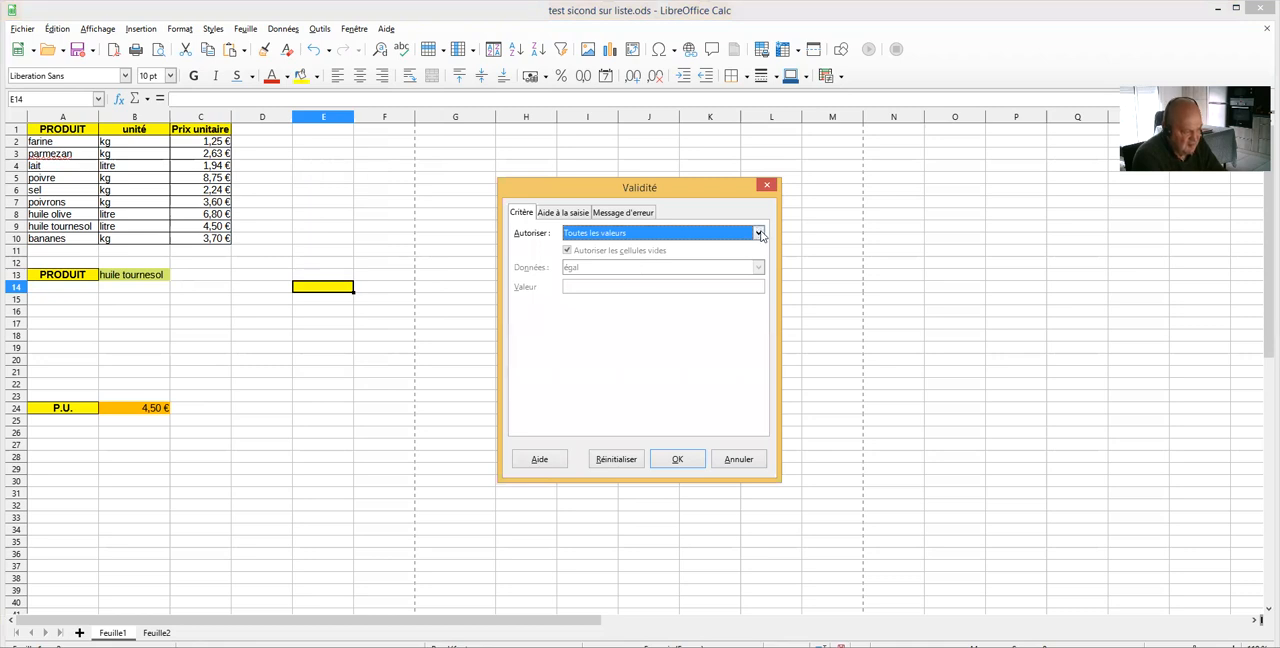
{"action": "left_click", "coordinate": [759, 233]}
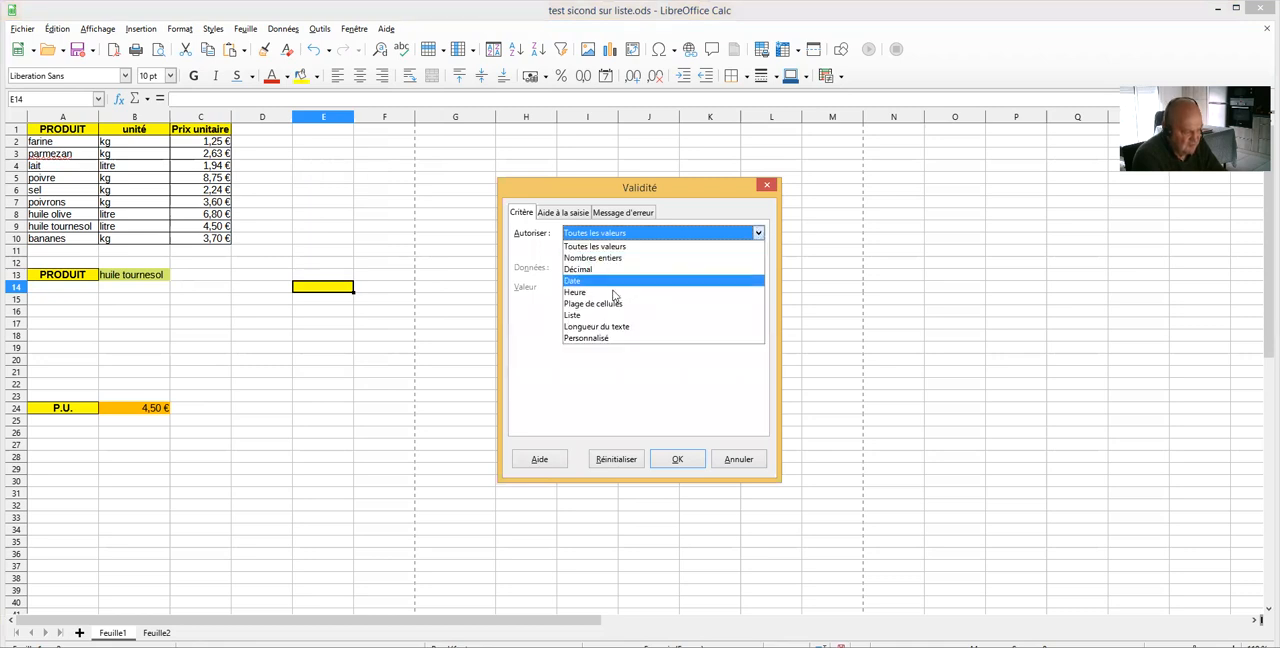
{"action": "left_click", "coordinate": [611, 305]}
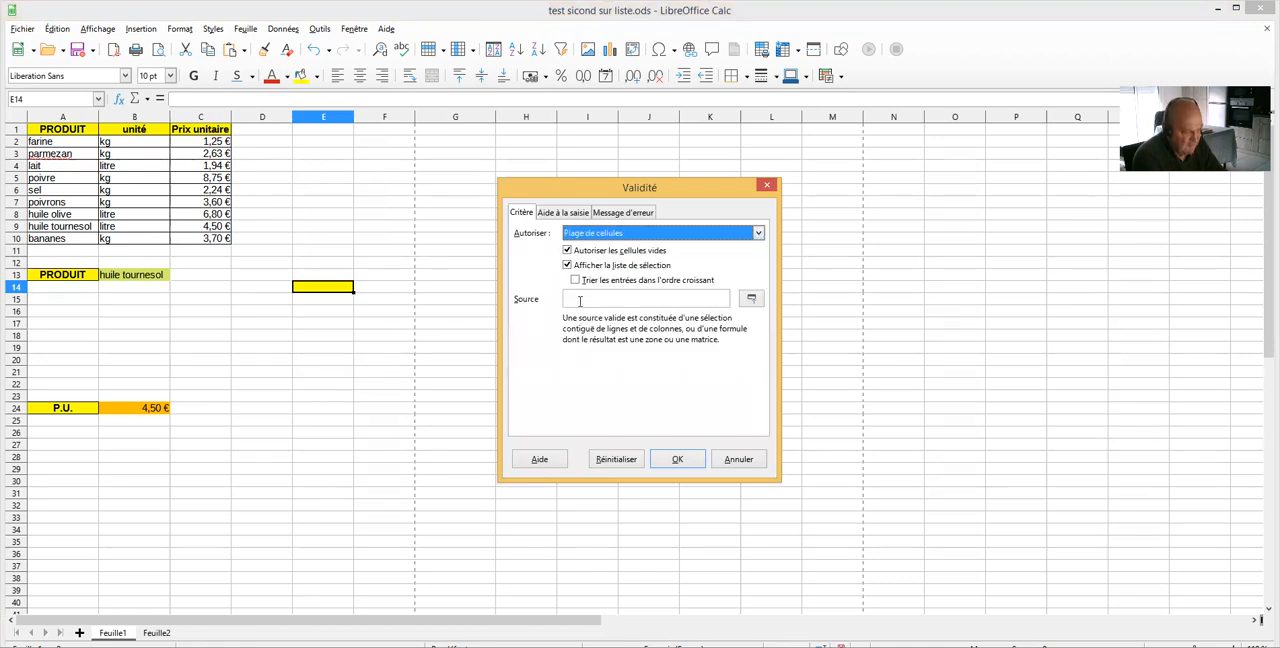
{"action": "left_click", "coordinate": [577, 297]}
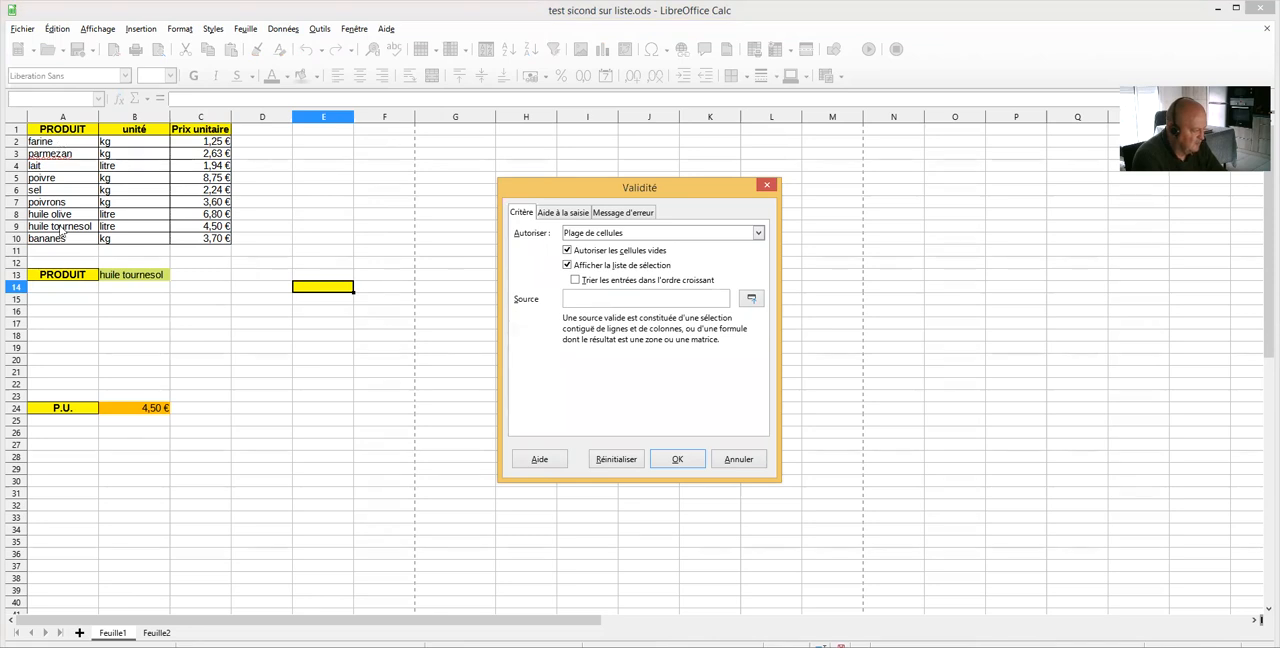
{"action": "left_click_drag", "start_coordinate": [60, 227], "coordinate": [68, 236]}
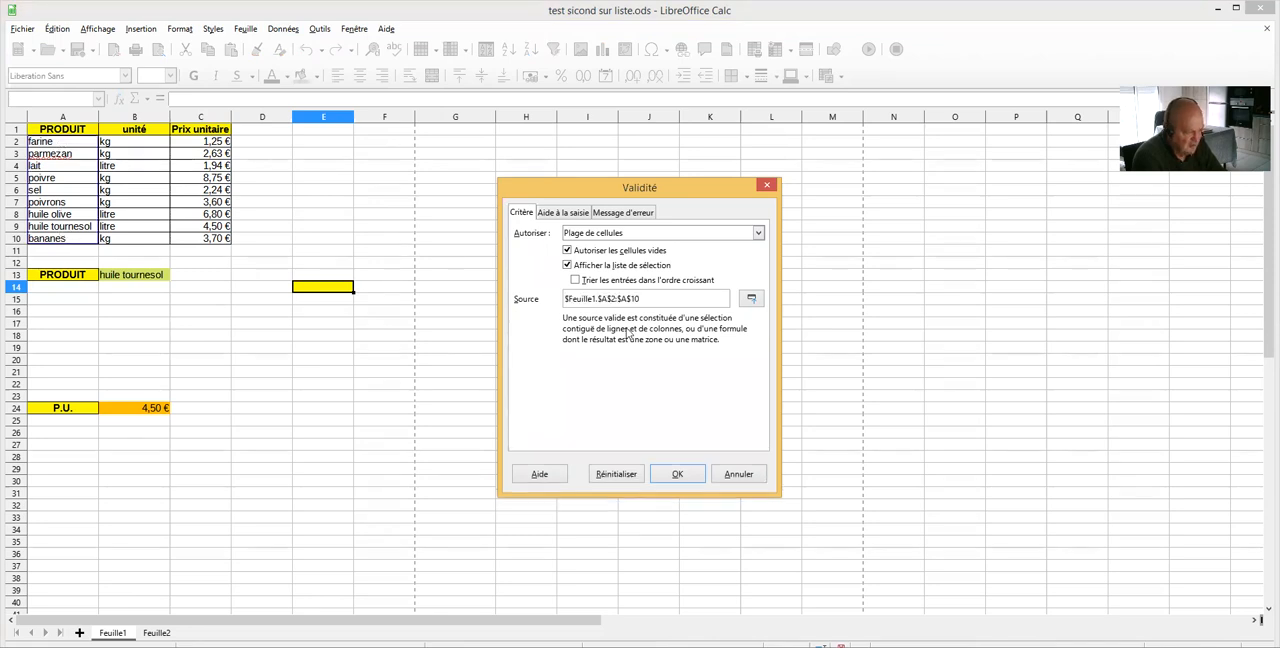
{"action": "left_click", "coordinate": [670, 474]}
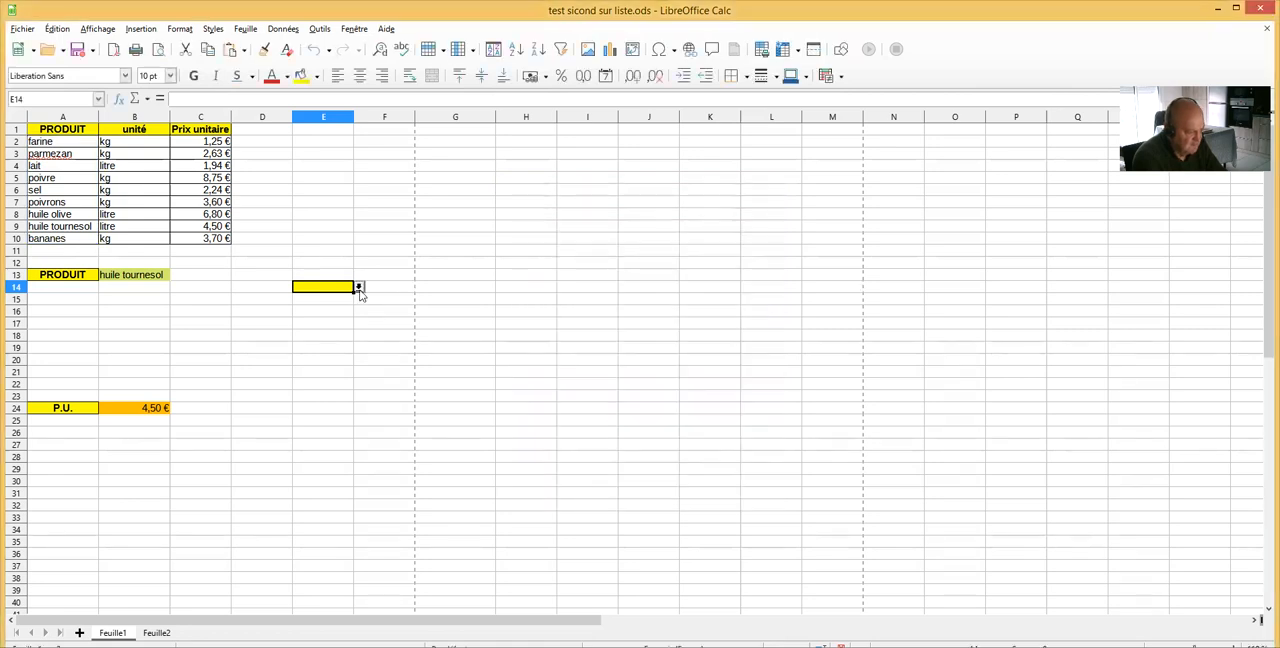
Try E14's selection list by choosing parmezan and then poivrons, and compare with the product names in A5:A7
{"action": "left_click", "coordinate": [359, 287]}
{"action": "left_click", "coordinate": [306, 313]}
{"action": "left_click", "coordinate": [359, 287]}
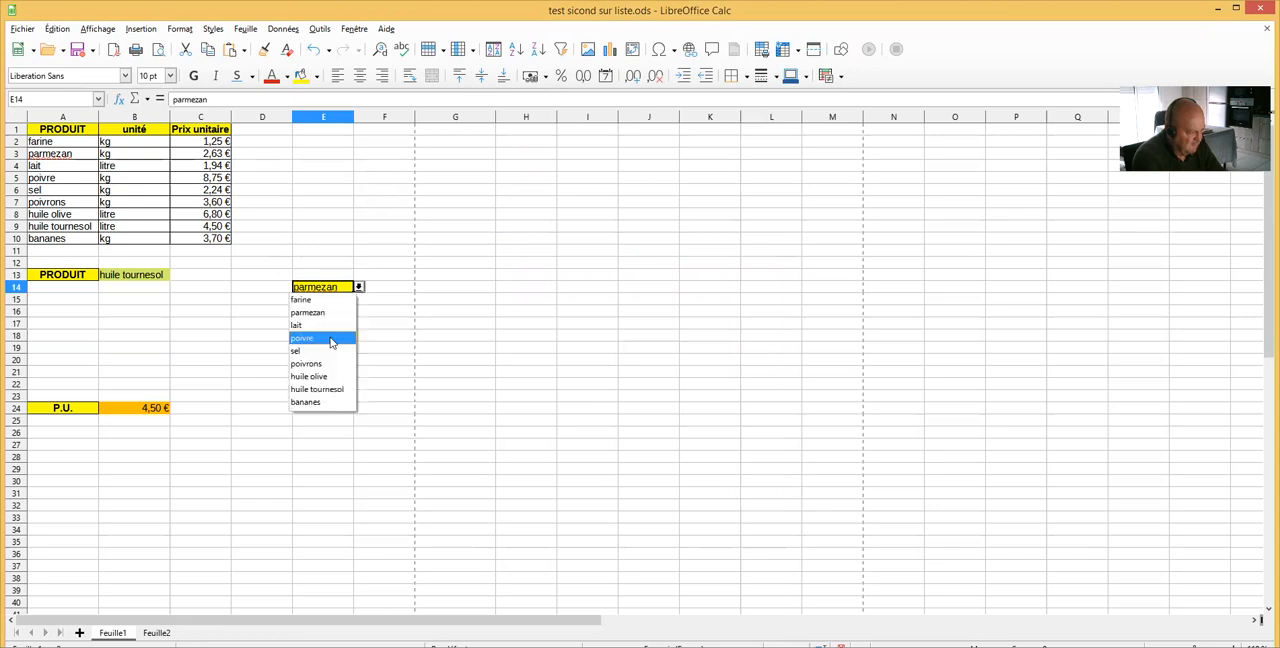
{"action": "left_click", "coordinate": [317, 366]}
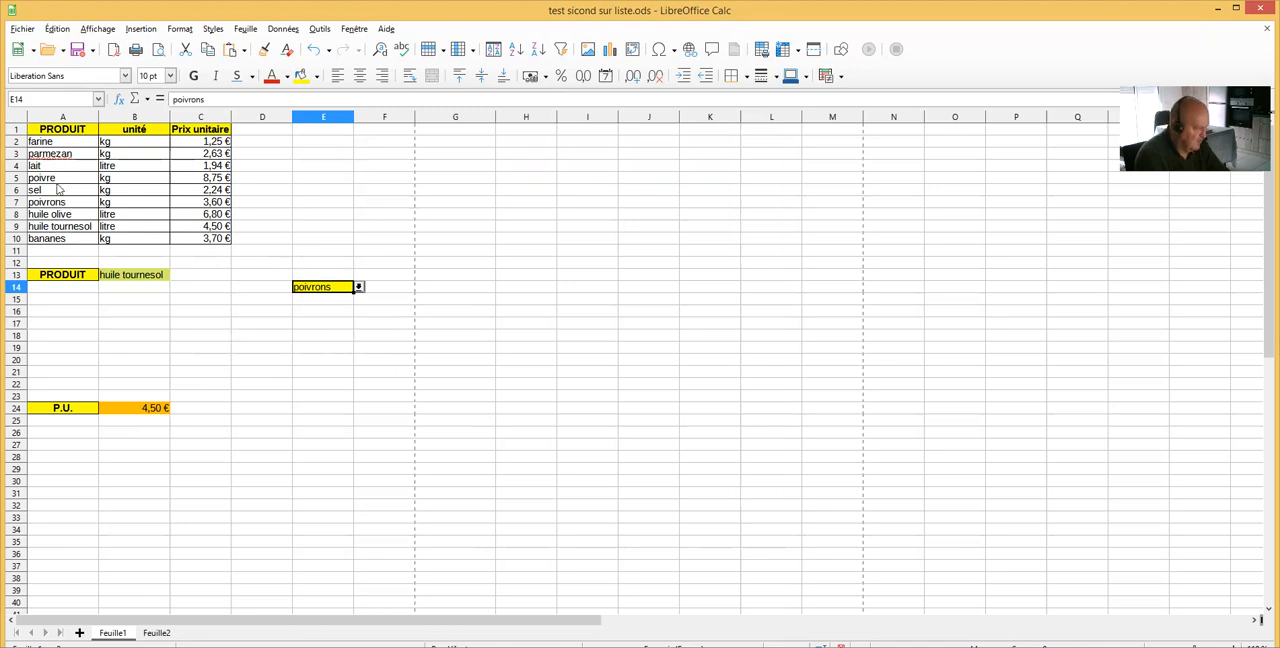
{"action": "left_click_drag", "start_coordinate": [44, 181], "coordinate": [44, 205]}
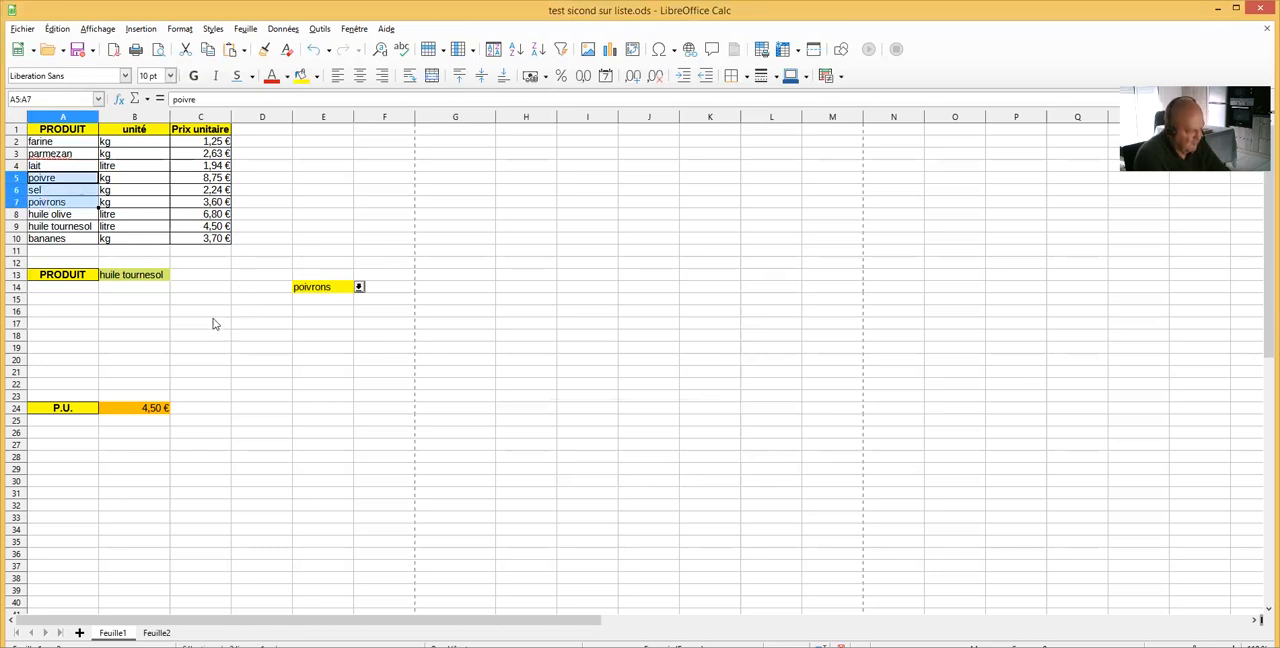
Fill cell D19 with the orange background colour used for the P.U. result
{"action": "left_click", "coordinate": [266, 349]}
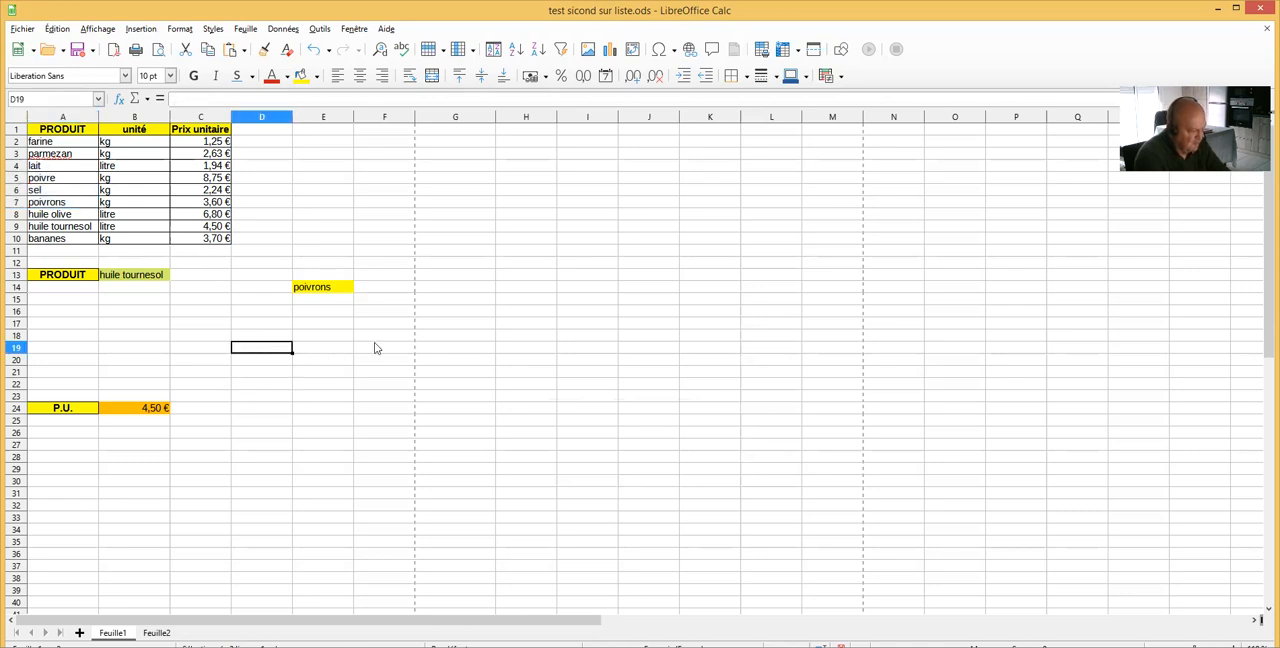
{"action": "left_click", "coordinate": [318, 77]}
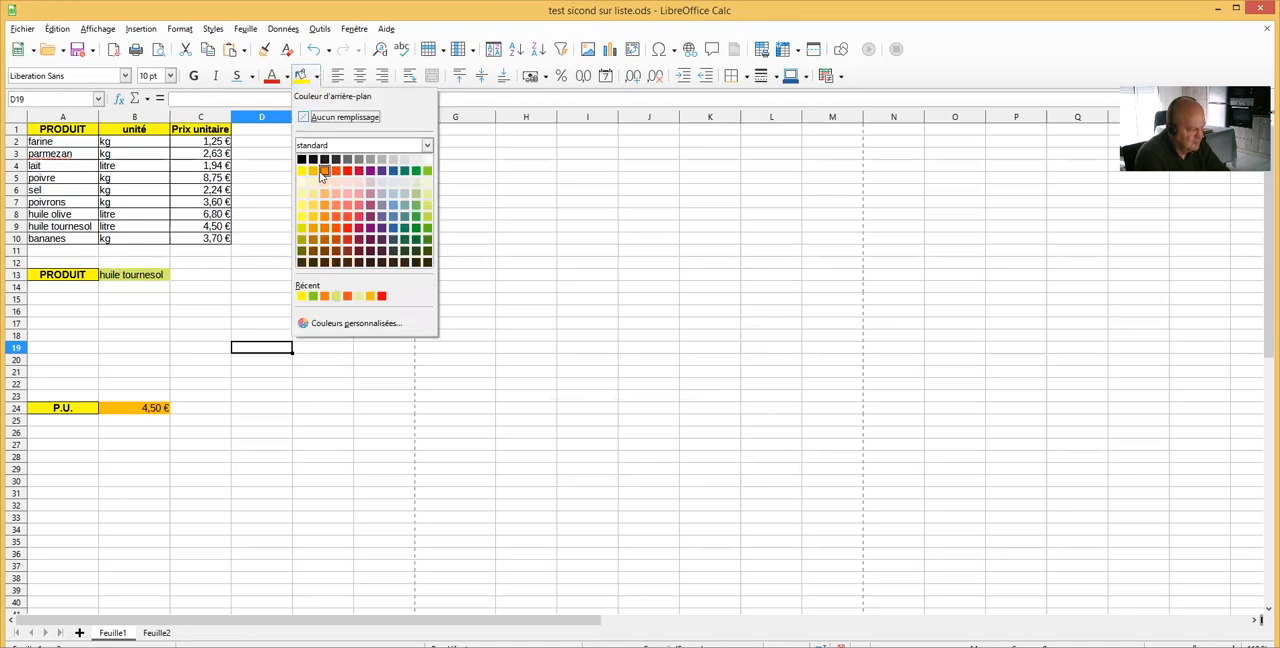
{"action": "left_click", "coordinate": [345, 298]}
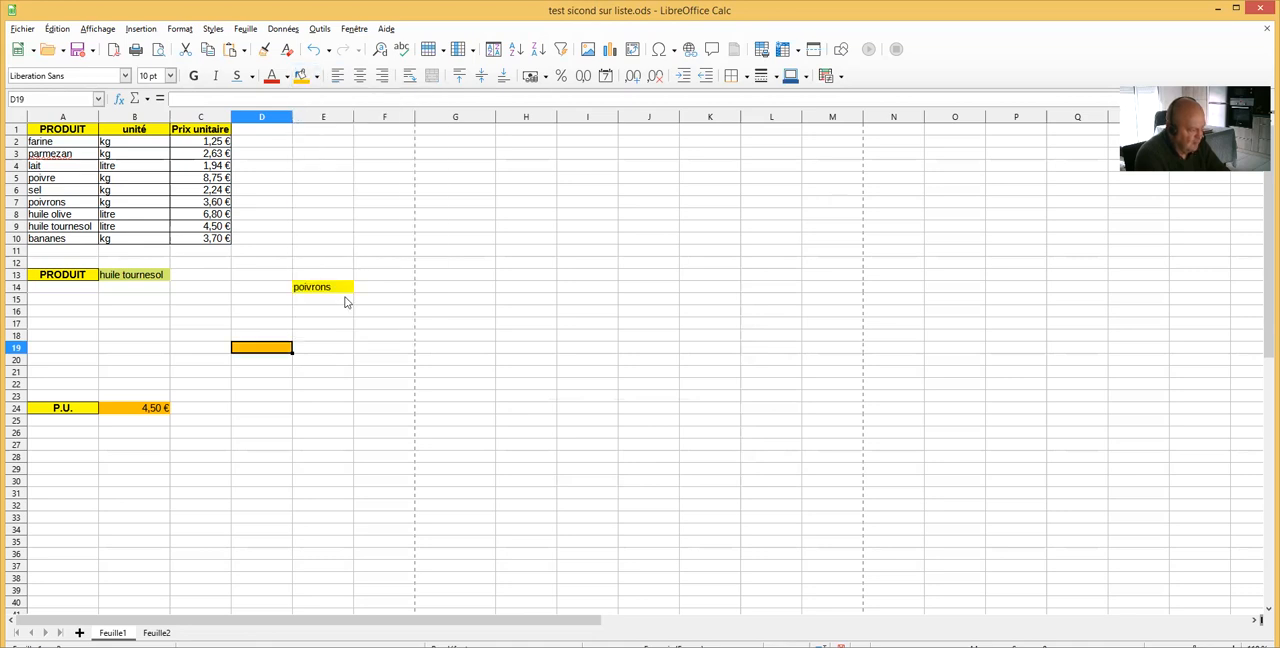
Copy the P.U. label from A24 into C19, beside the orange cell, and end the copy mode with D19 selected
{"action": "left_click", "coordinate": [63, 410]}
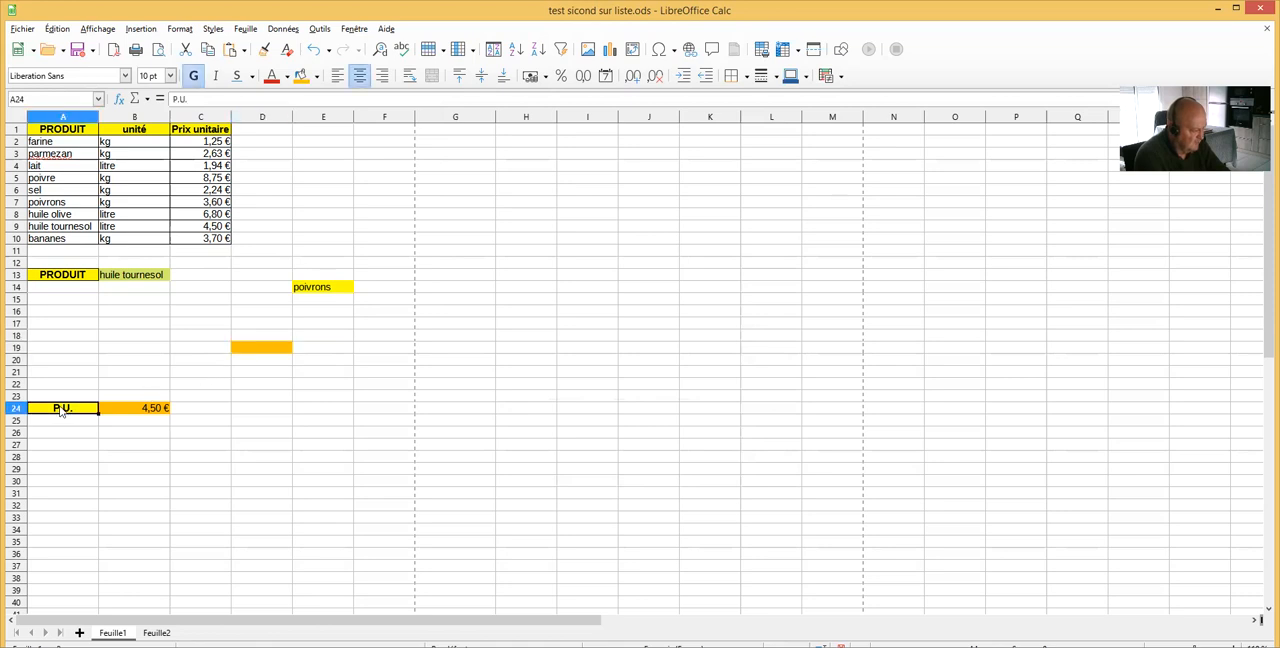
{"action": "right_click", "coordinate": [62, 410]}
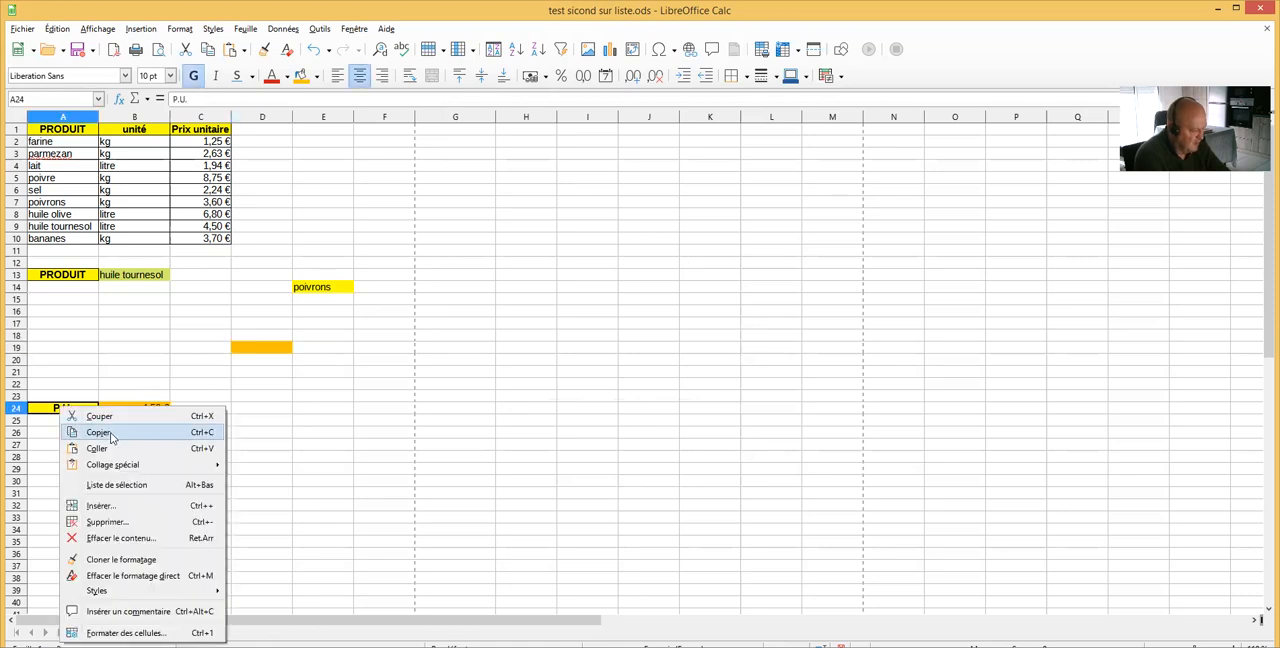
{"action": "left_click", "coordinate": [100, 432]}
{"action": "left_click", "coordinate": [196, 349]}
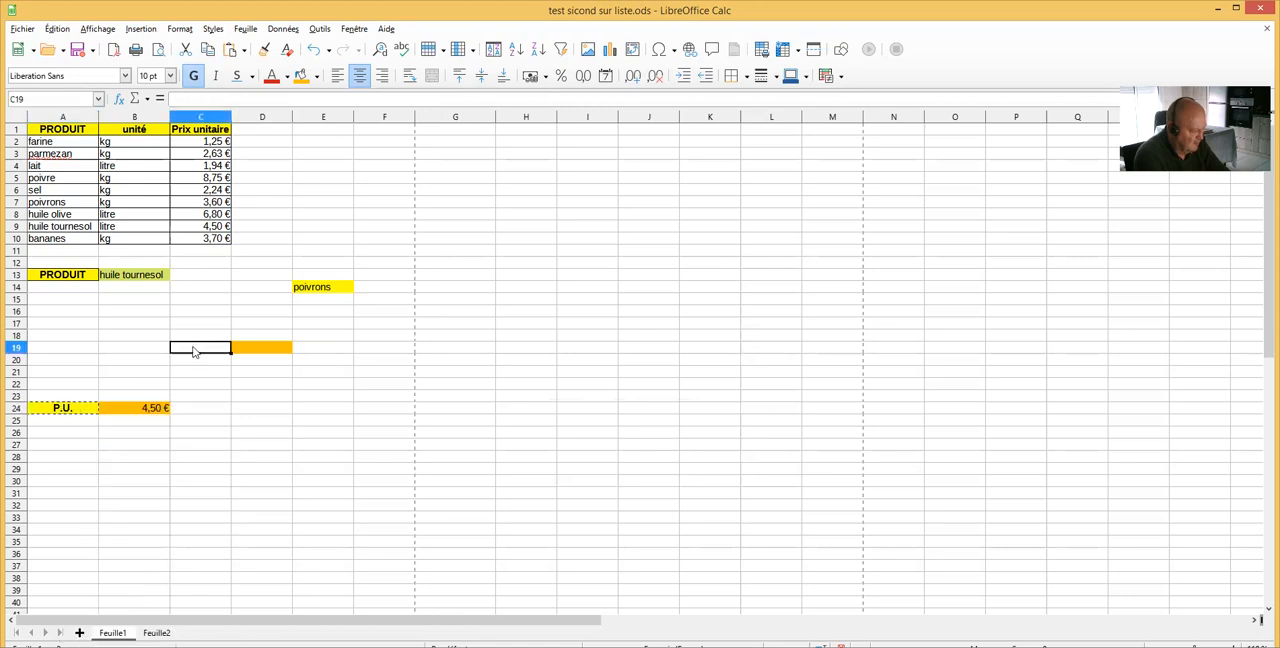
{"action": "right_click", "coordinate": [196, 351]}
{"action": "left_click", "coordinate": [232, 390]}
{"action": "left_click", "coordinate": [270, 350]}
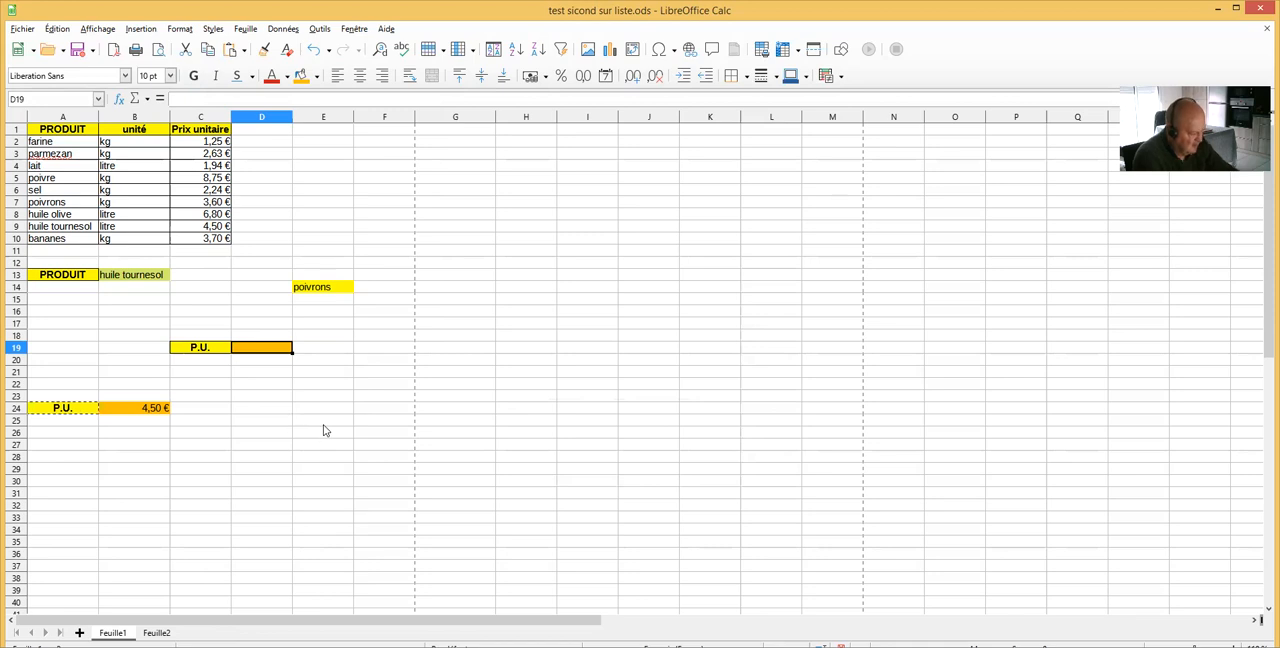
{"action": "key", "text": "Escape"}
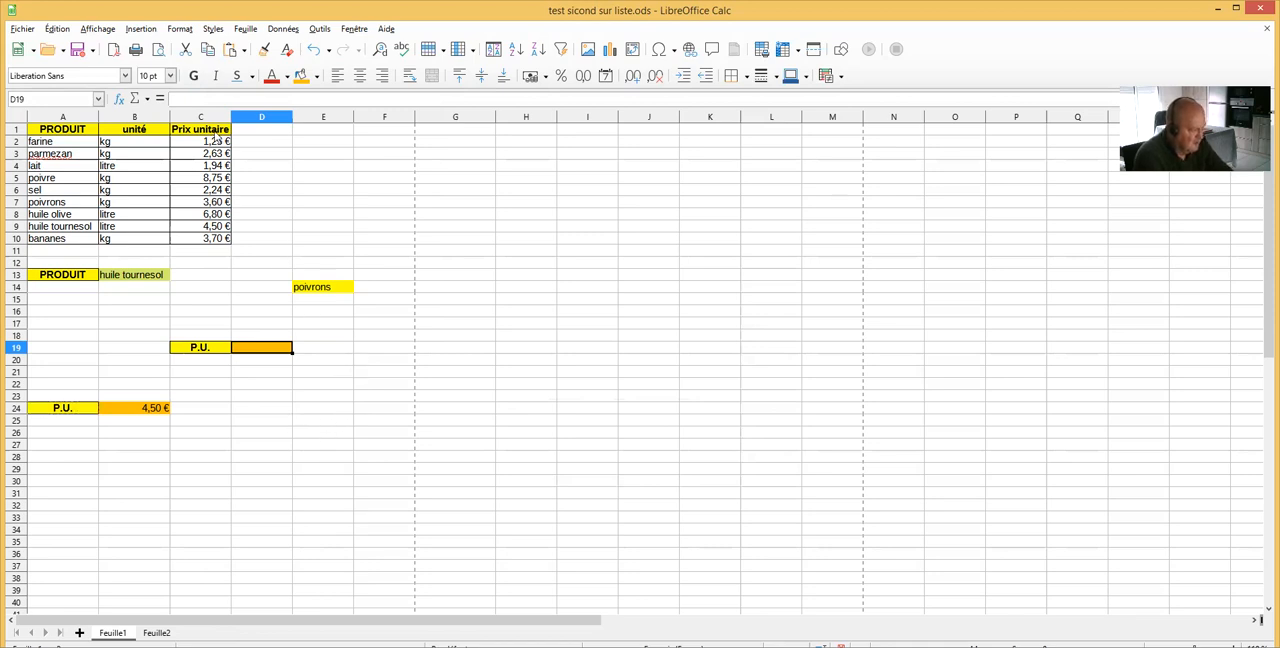
Begin a SI.CONDITIONS formula in D19 whose first test, E14="poivre", returns the price in C5
{"action": "left_click", "coordinate": [205, 99]}
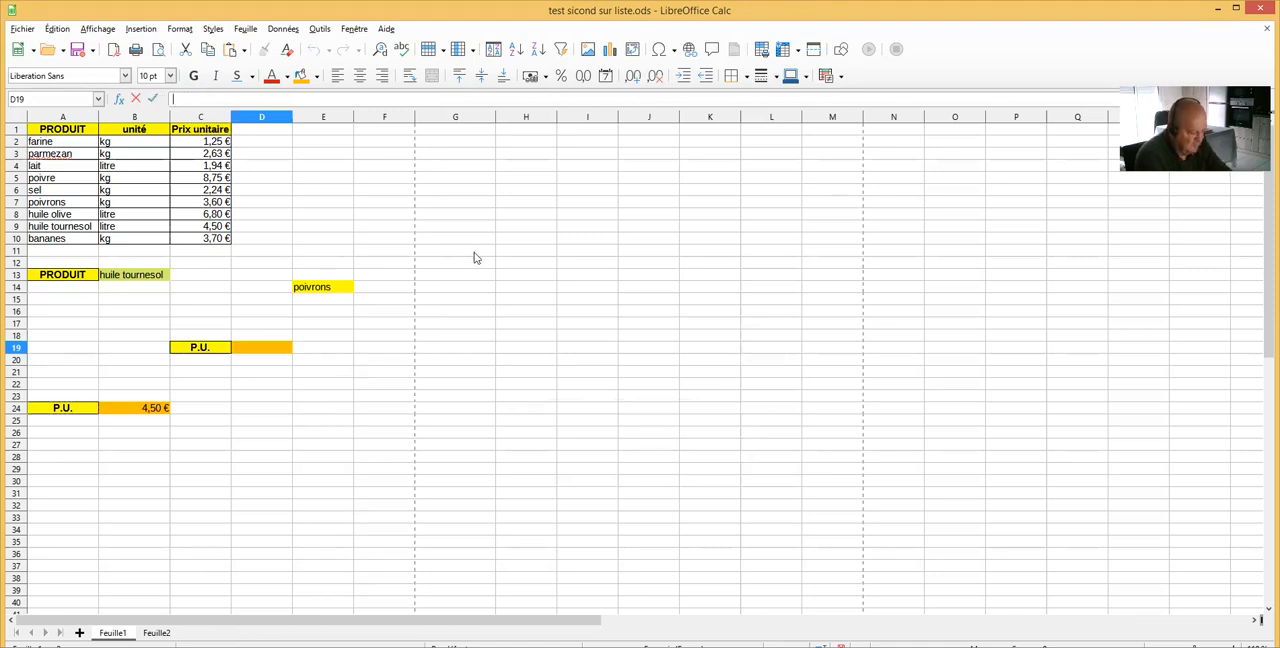
{"action": "type", "text": "="}
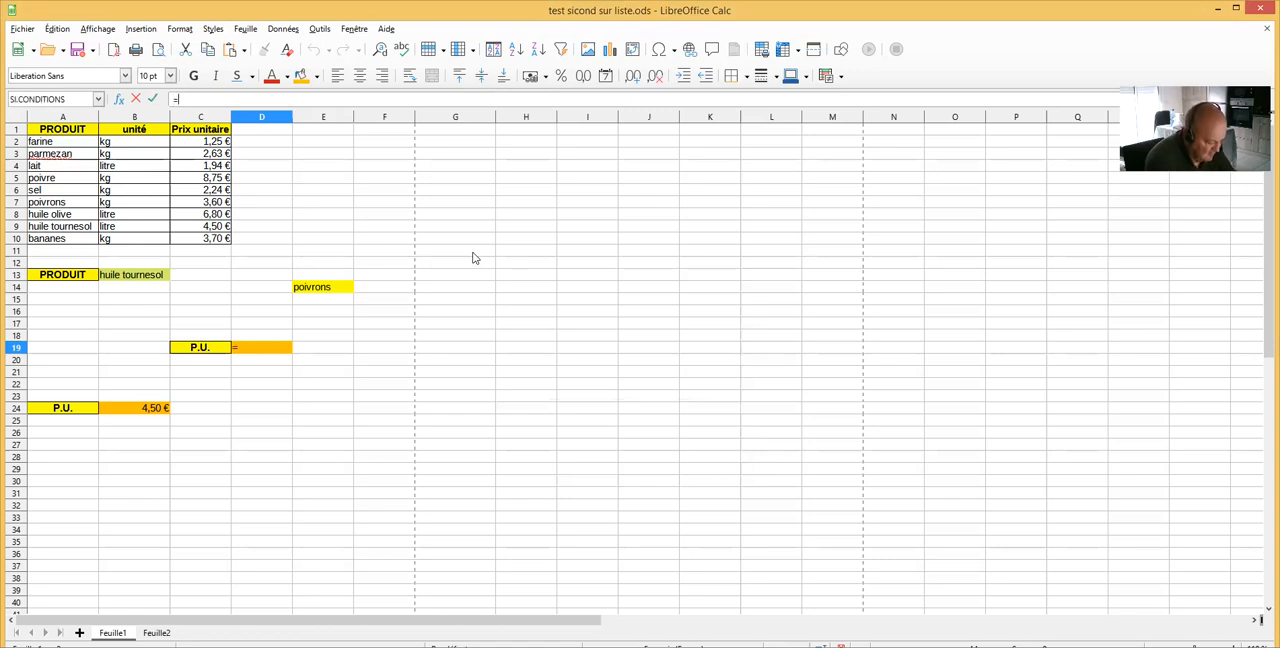
{"action": "type", "text": "SI."}
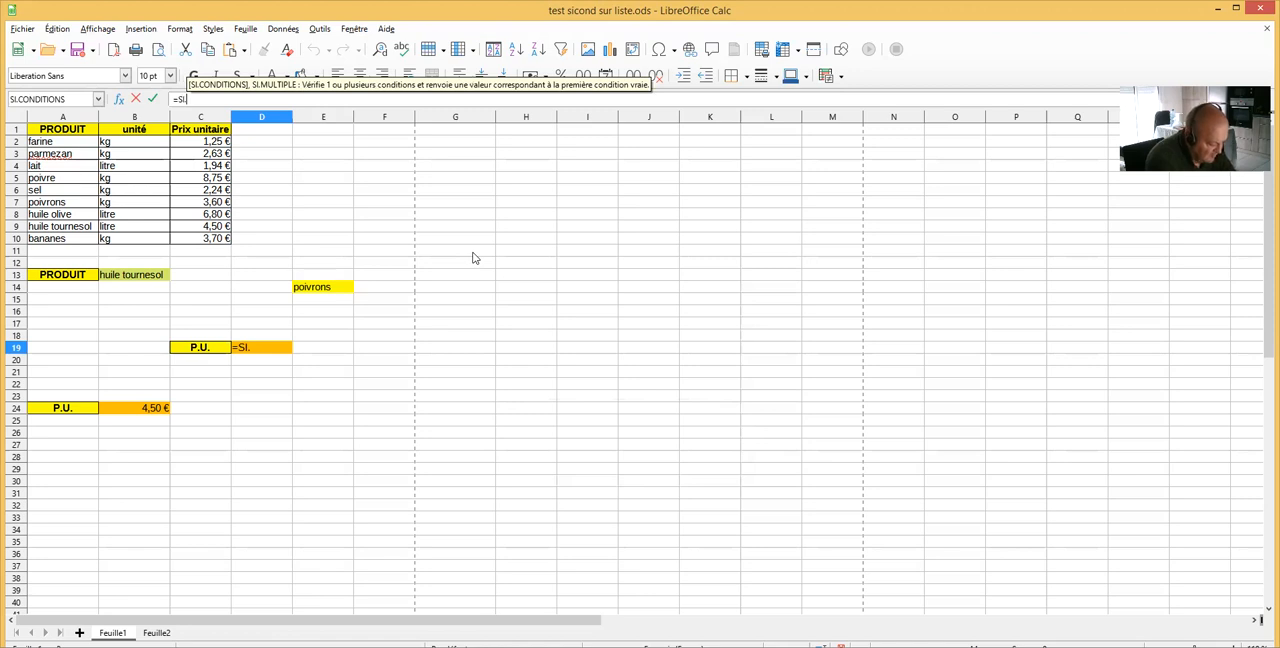
{"action": "key", "text": "Return"}
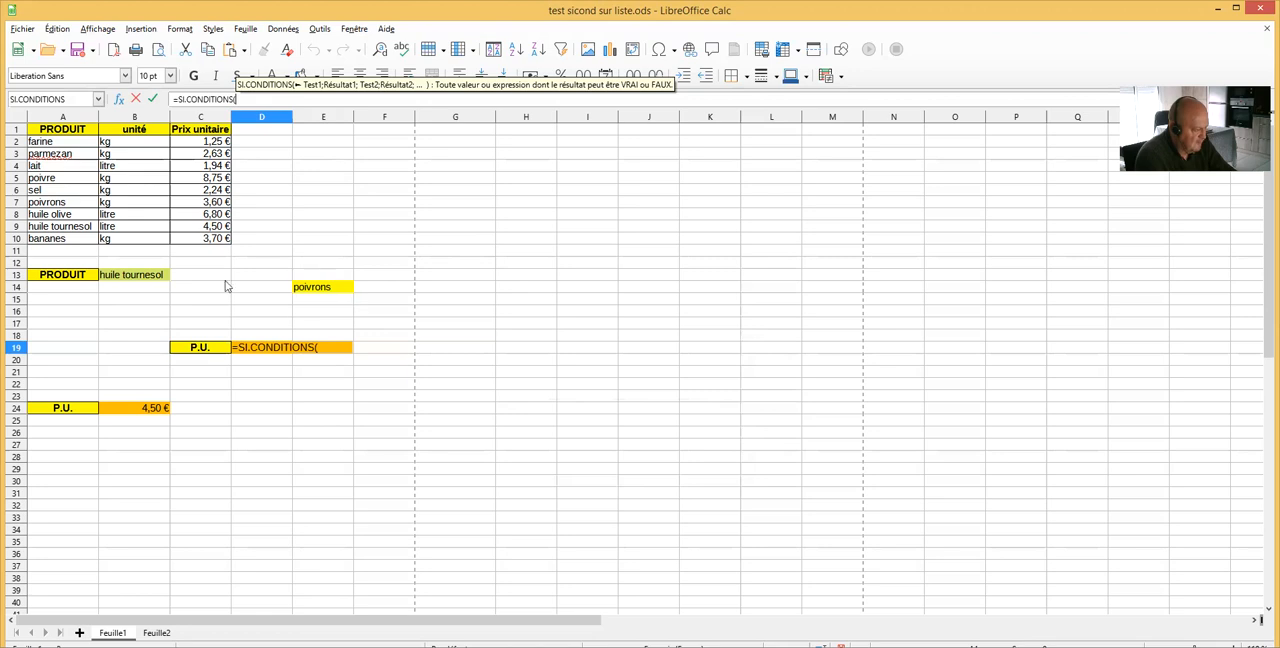
{"action": "left_click", "coordinate": [318, 290]}
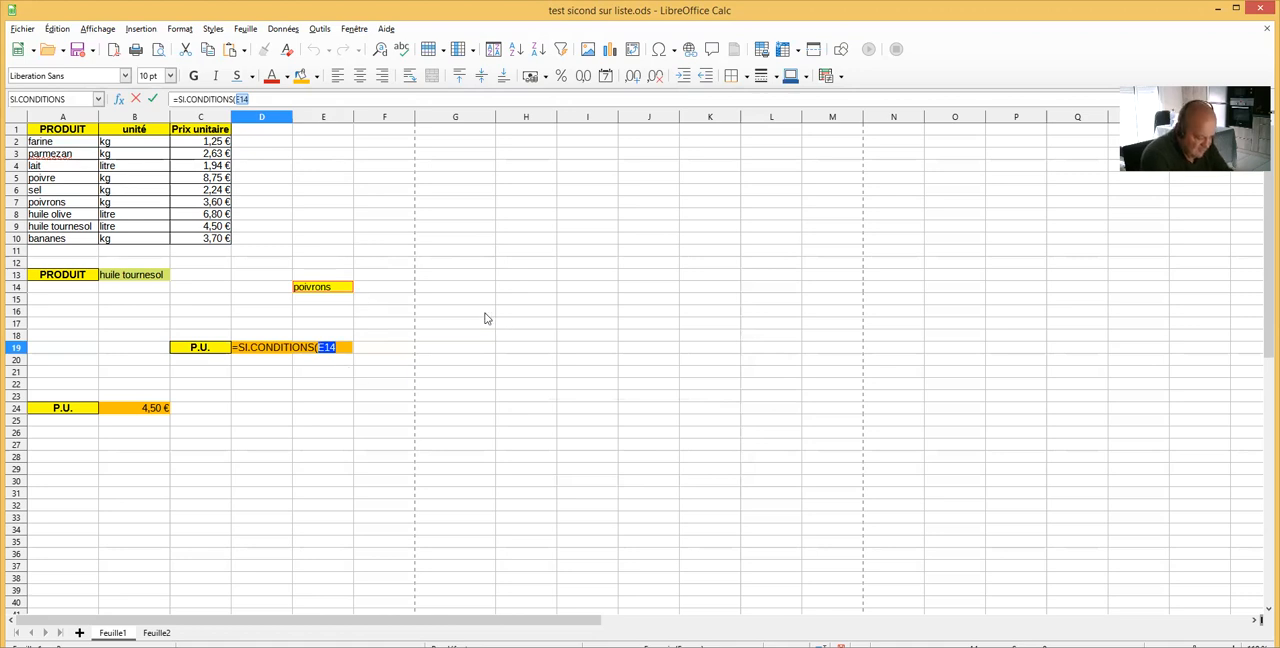
{"action": "type", "text": "="}
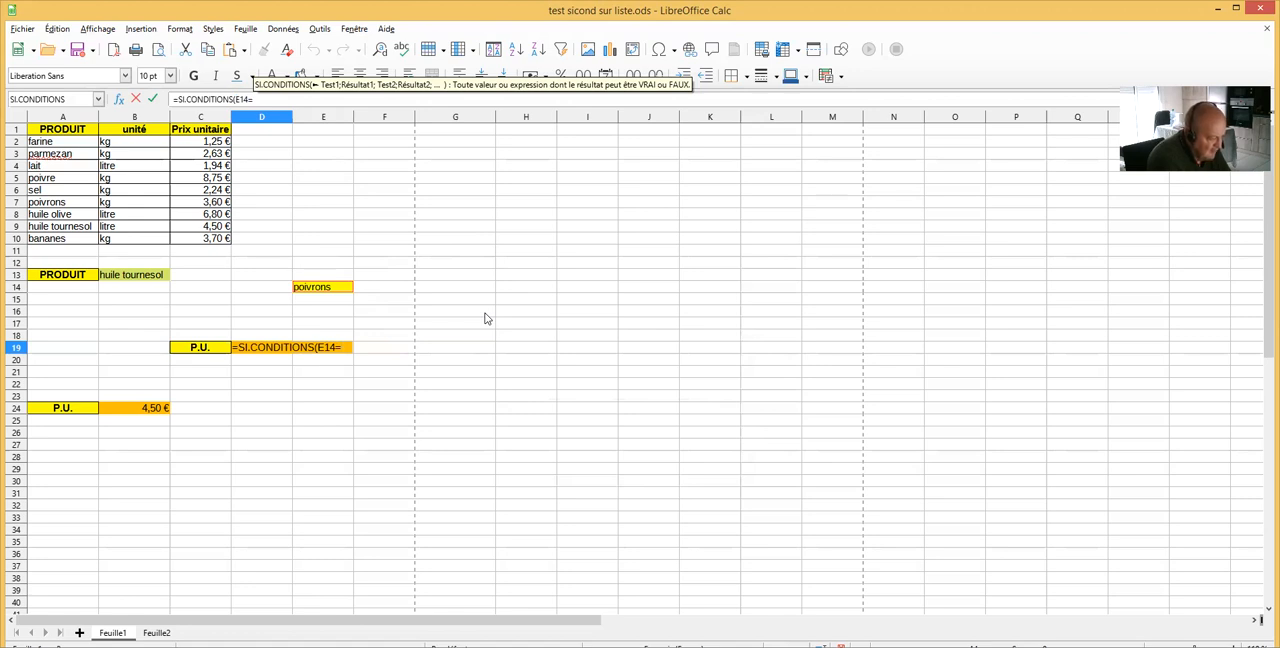
{"action": "type", "text": "\""}
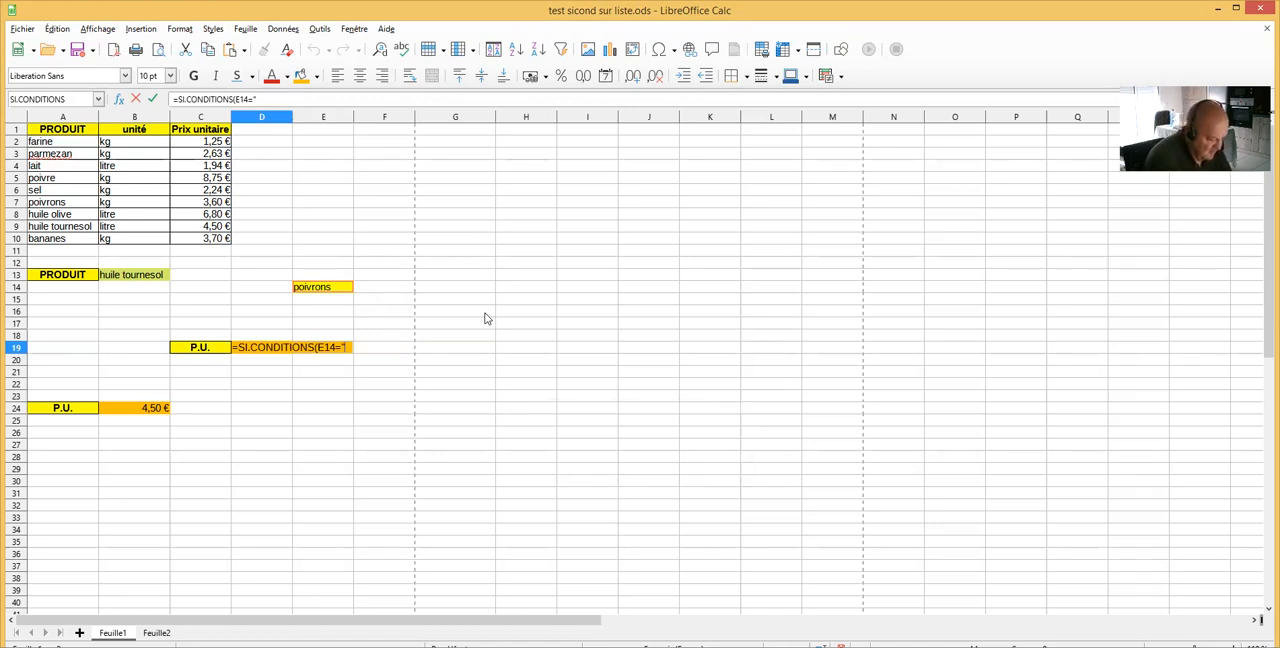
{"action": "type", "text": "poivre\""}
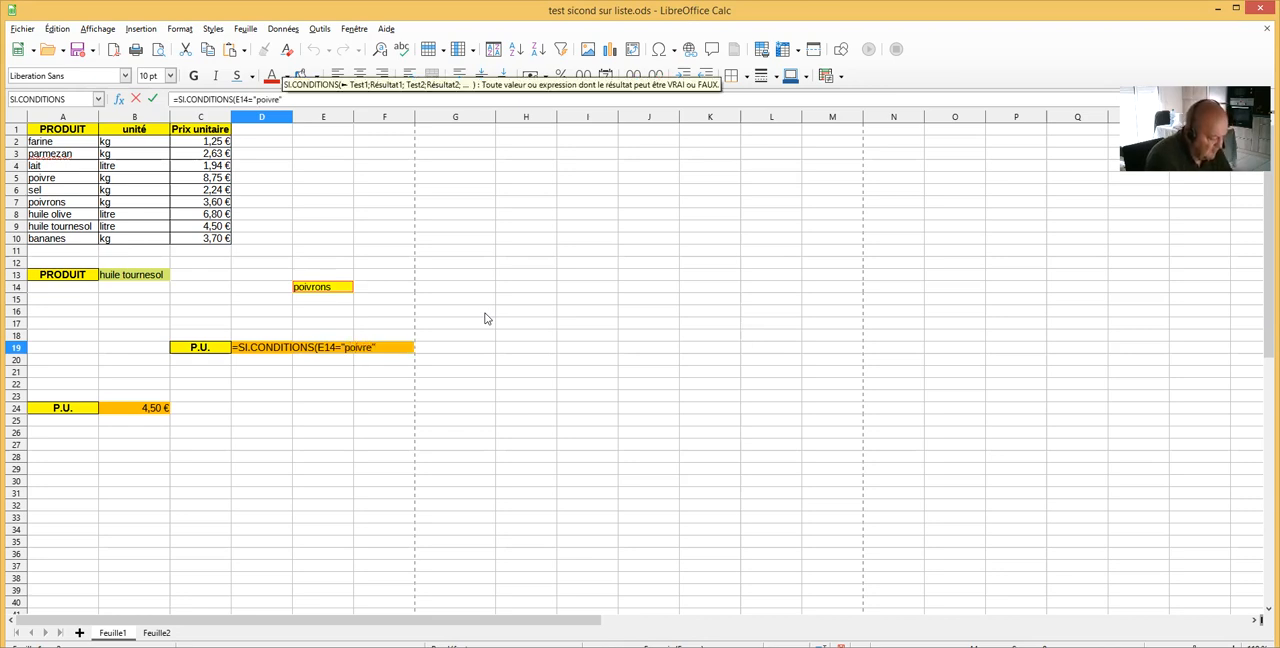
{"action": "type", "text": ";"}
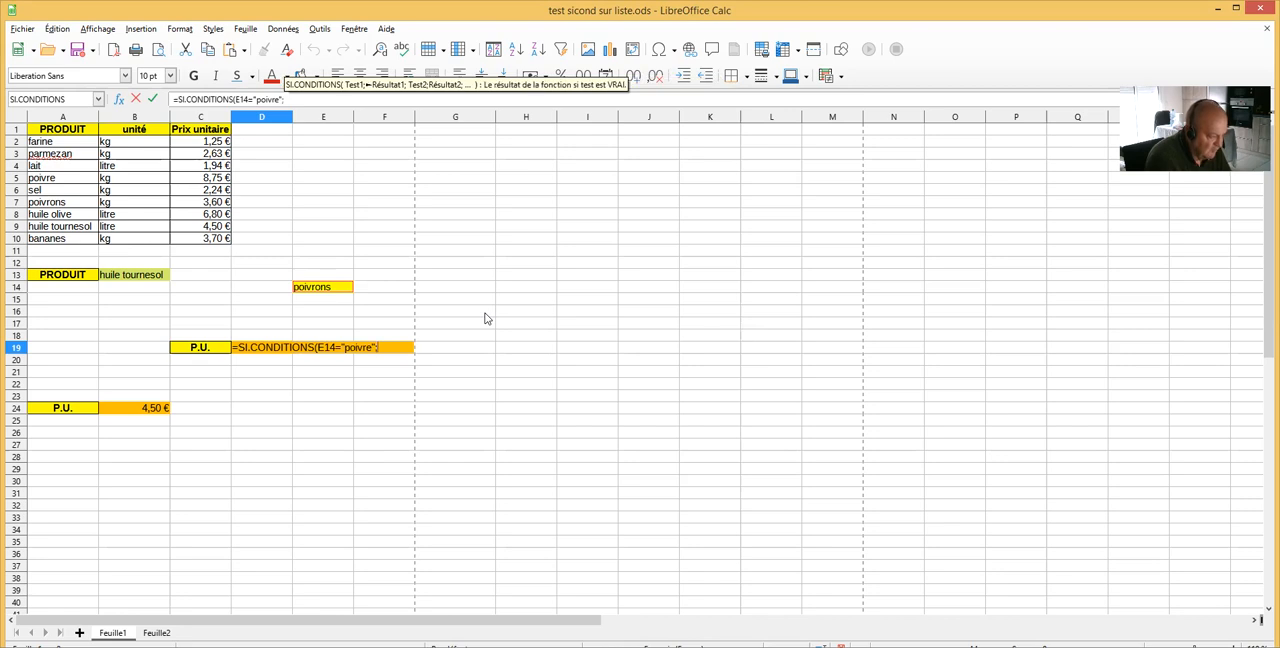
{"action": "left_click", "coordinate": [203, 179]}
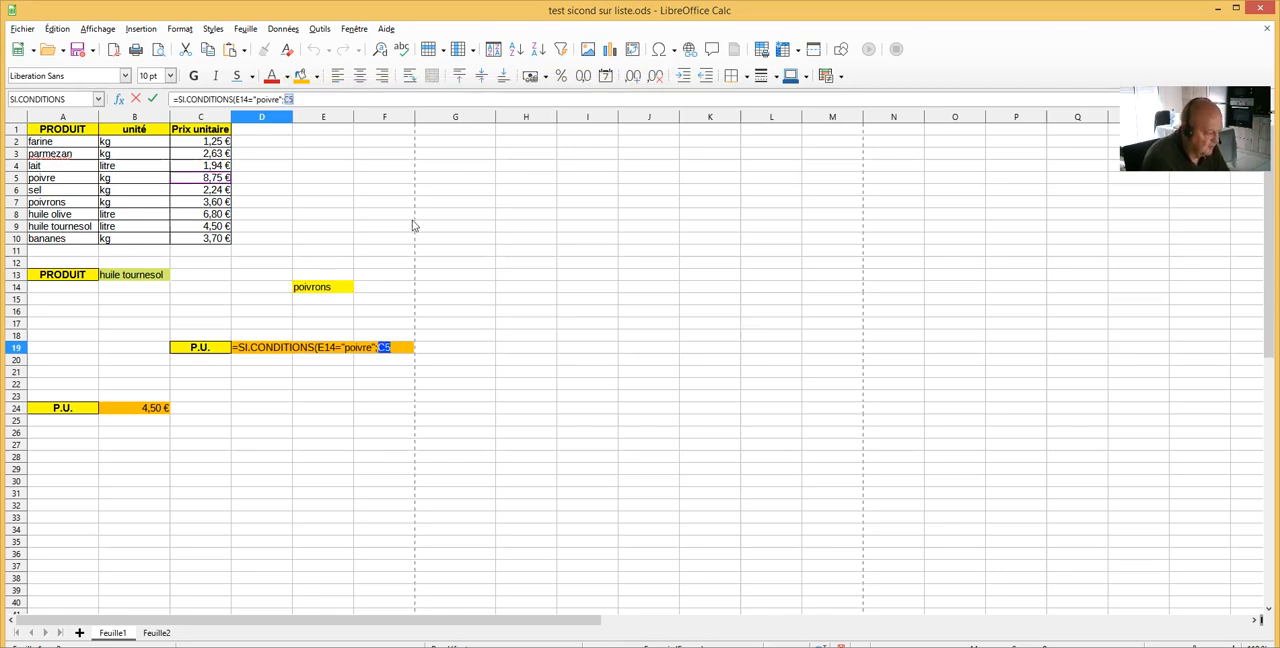
Add a second condition to the D19 formula so that E14="sel" returns the price in C6
{"action": "type", "text": ";"}
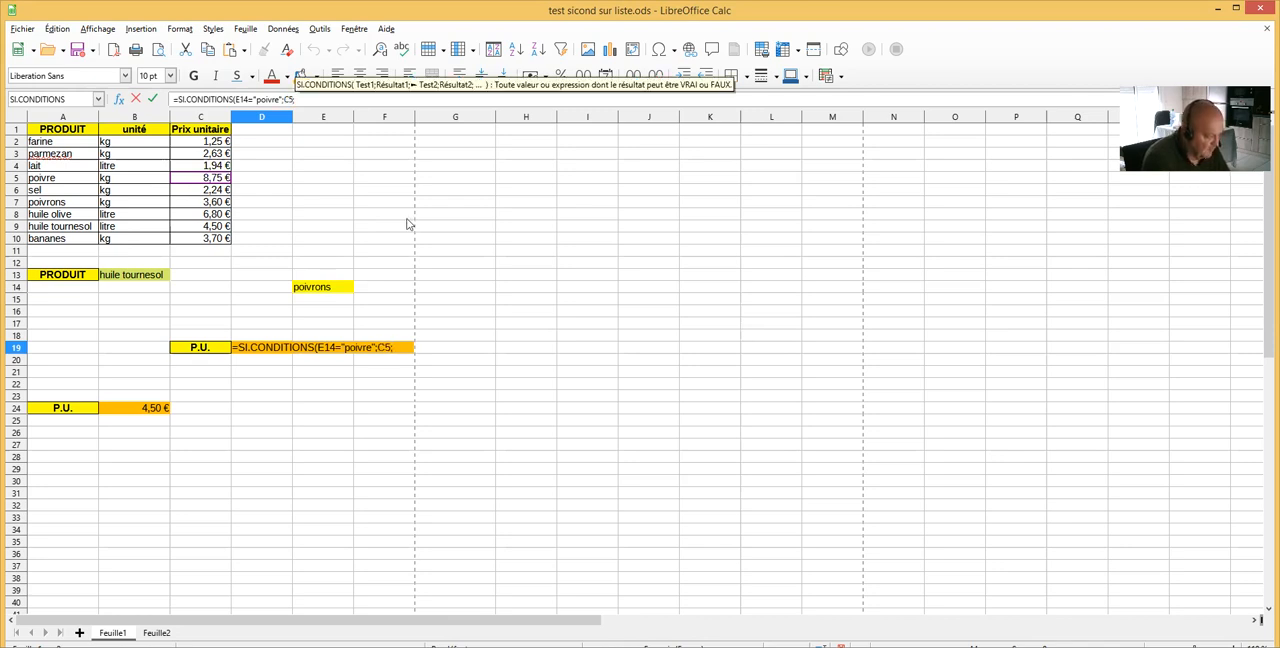
{"action": "left_click", "coordinate": [320, 289]}
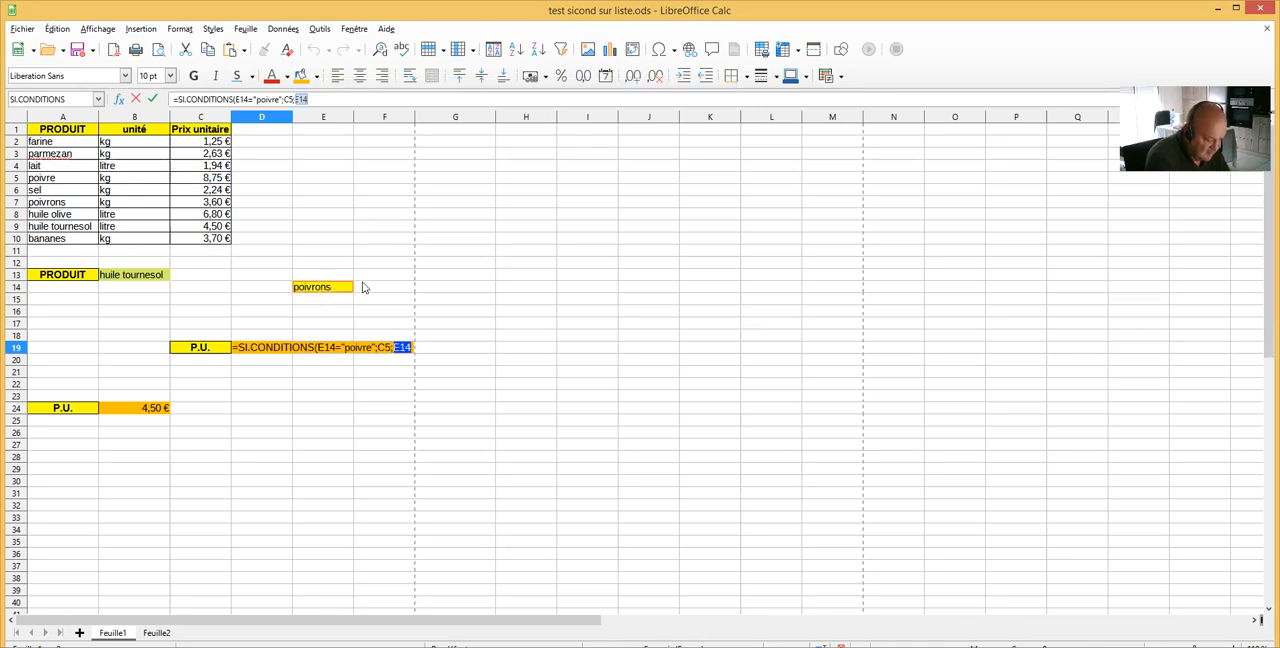
{"action": "type", "text": "="}
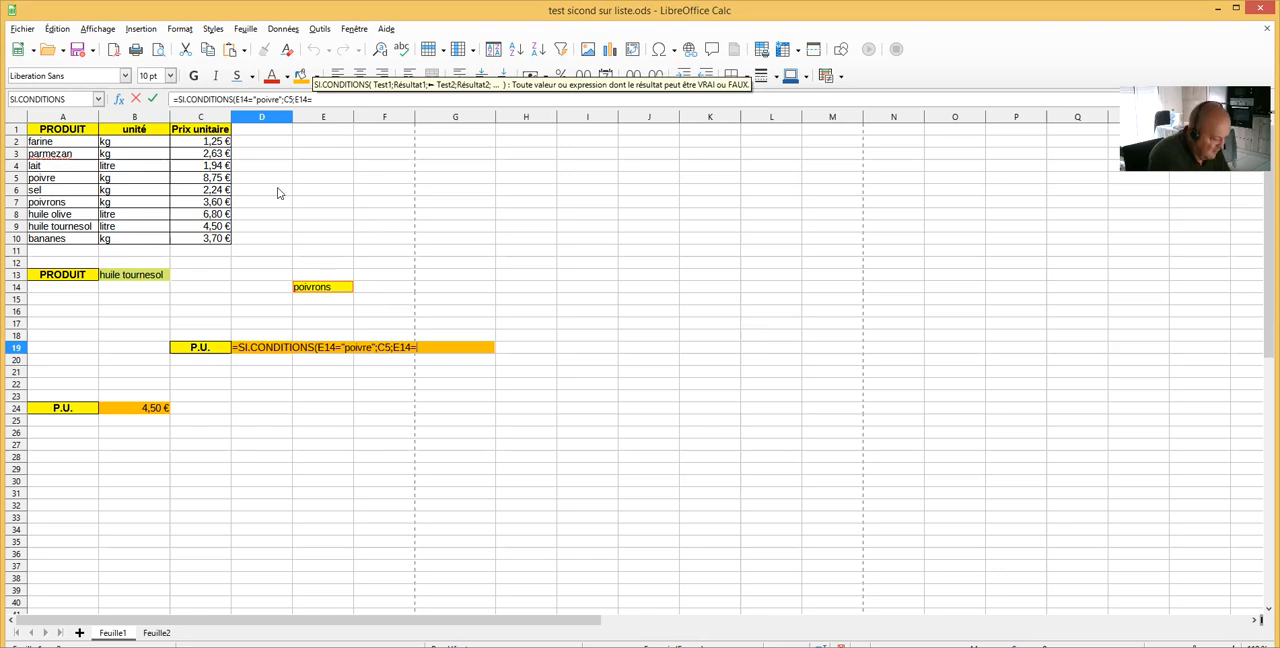
{"action": "type", "text": "\"sel"}
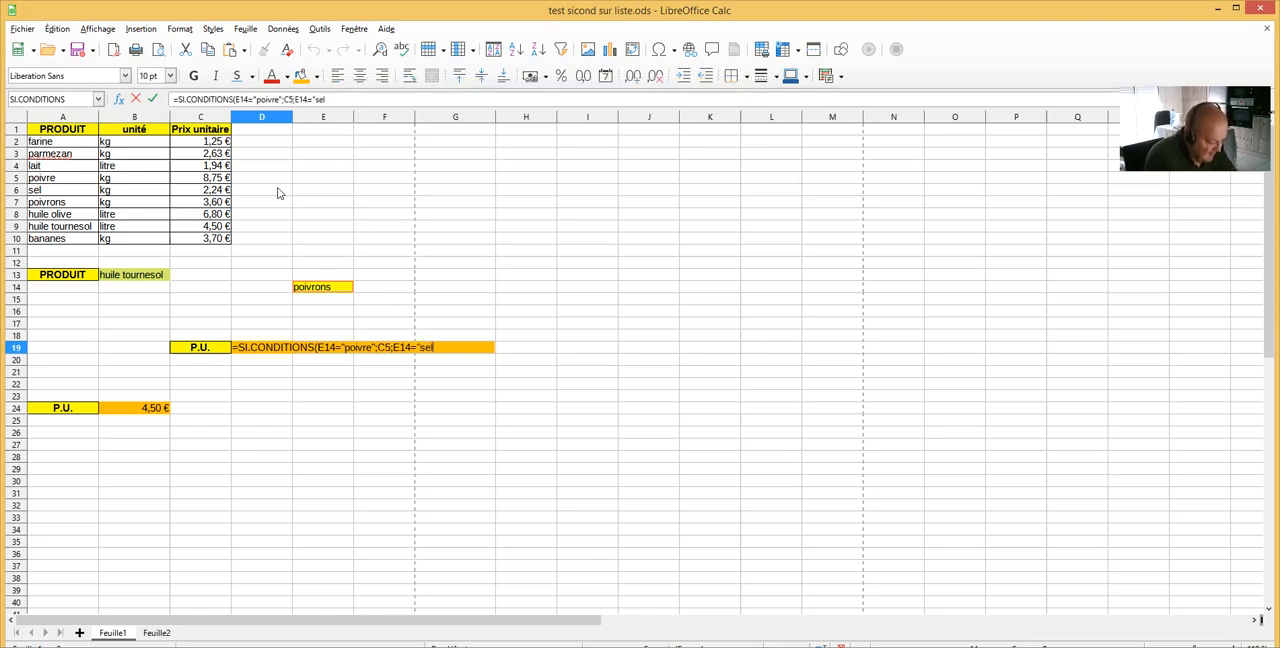
{"action": "type", "text": "\";"}
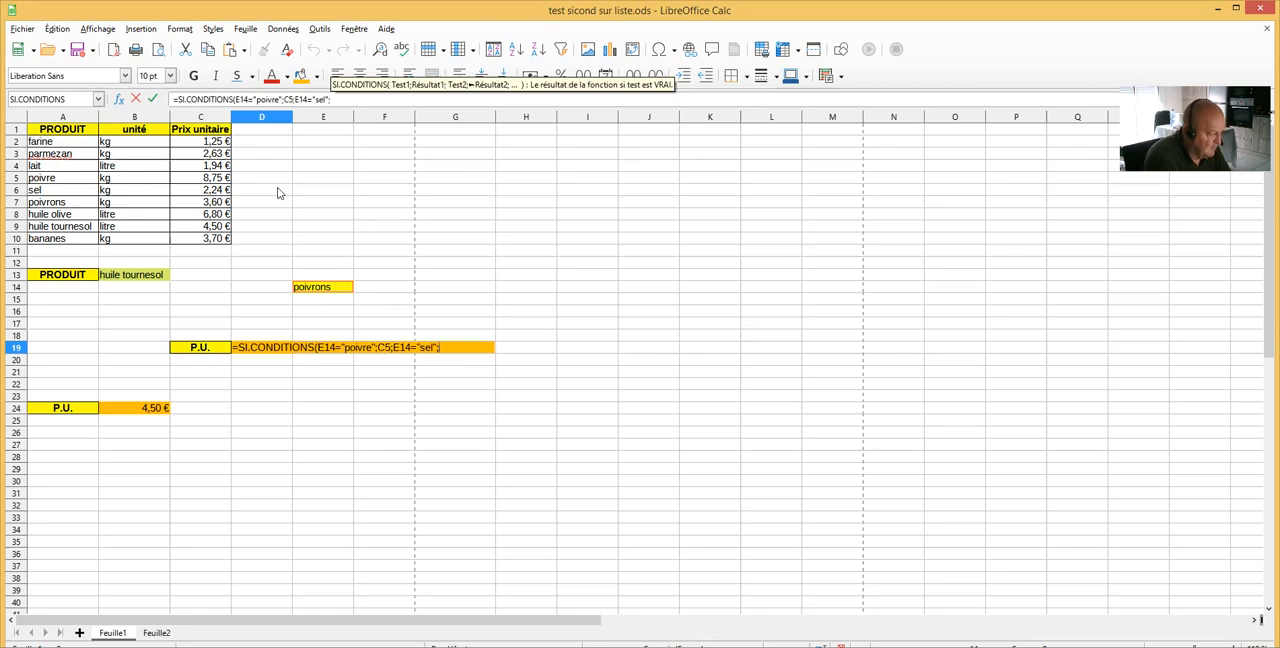
{"action": "left_click", "coordinate": [222, 190]}
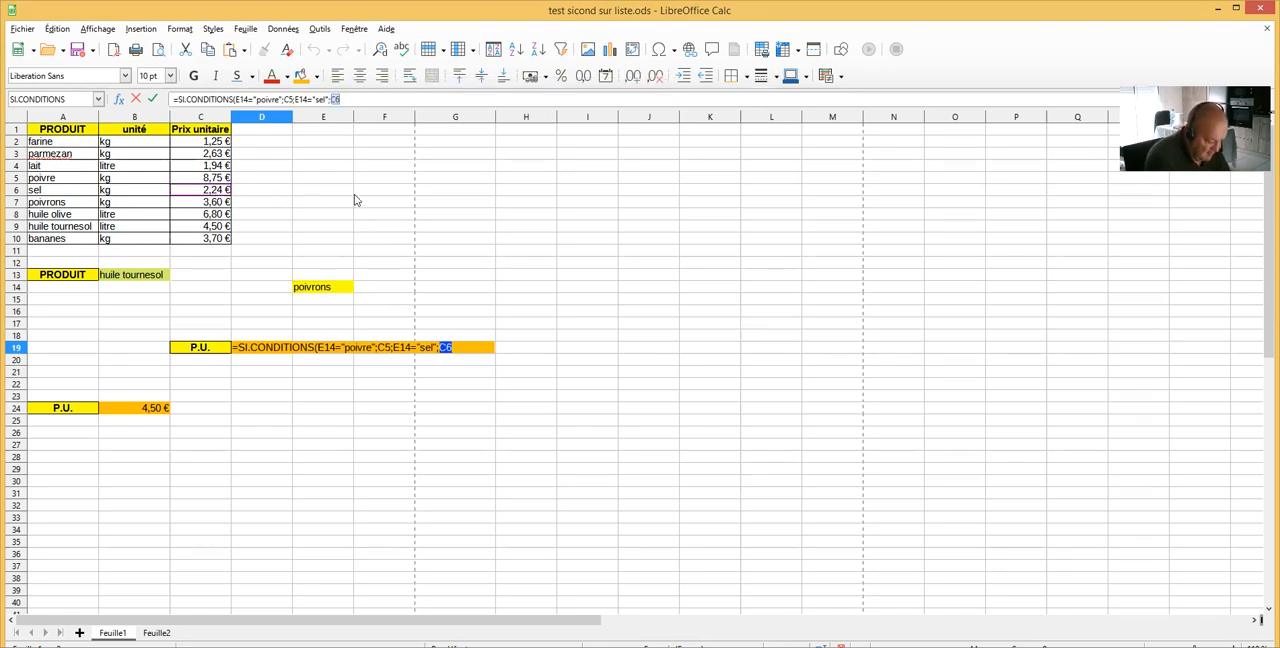
Add a third condition, E14="poivrons" returning C7, to the D19 formula, then close and enter it
{"action": "type", "text": ";"}
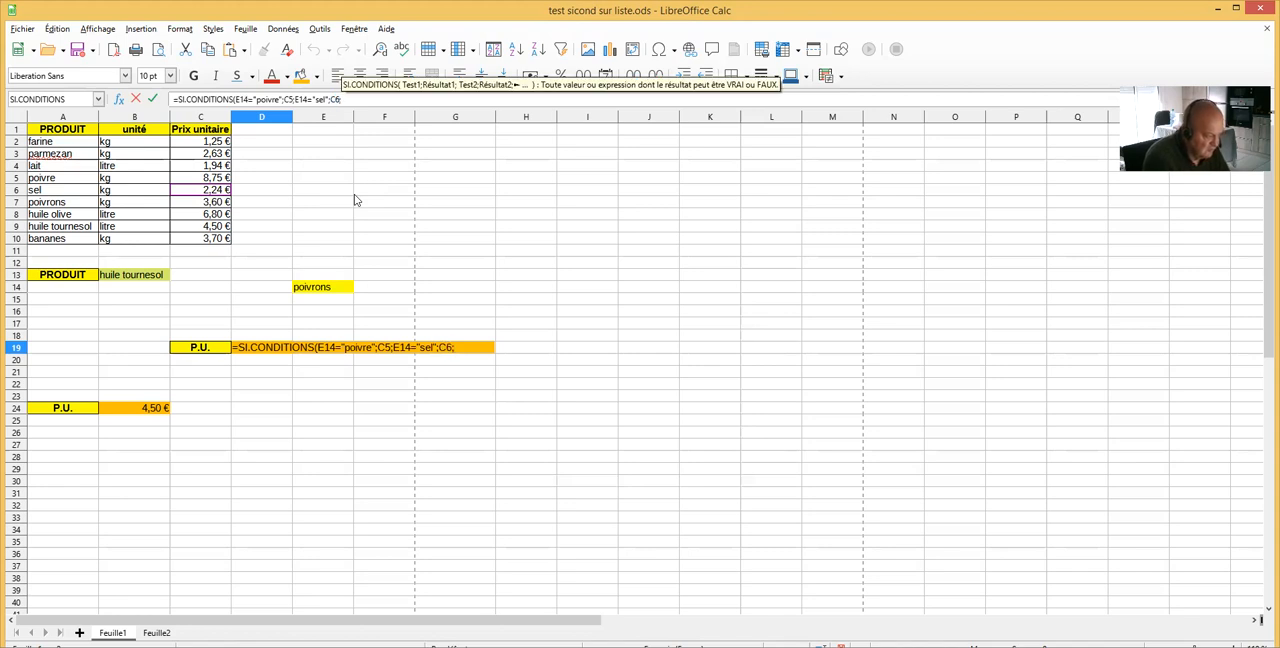
{"action": "left_click", "coordinate": [322, 291]}
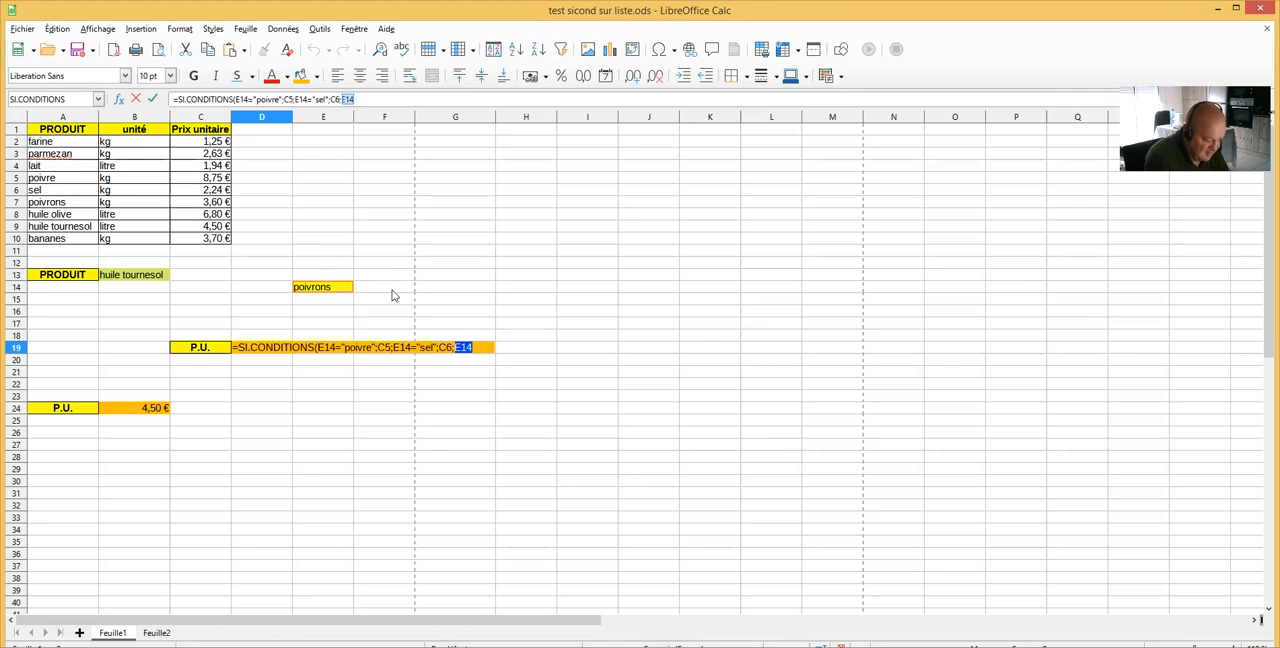
{"action": "type", "text": "="}
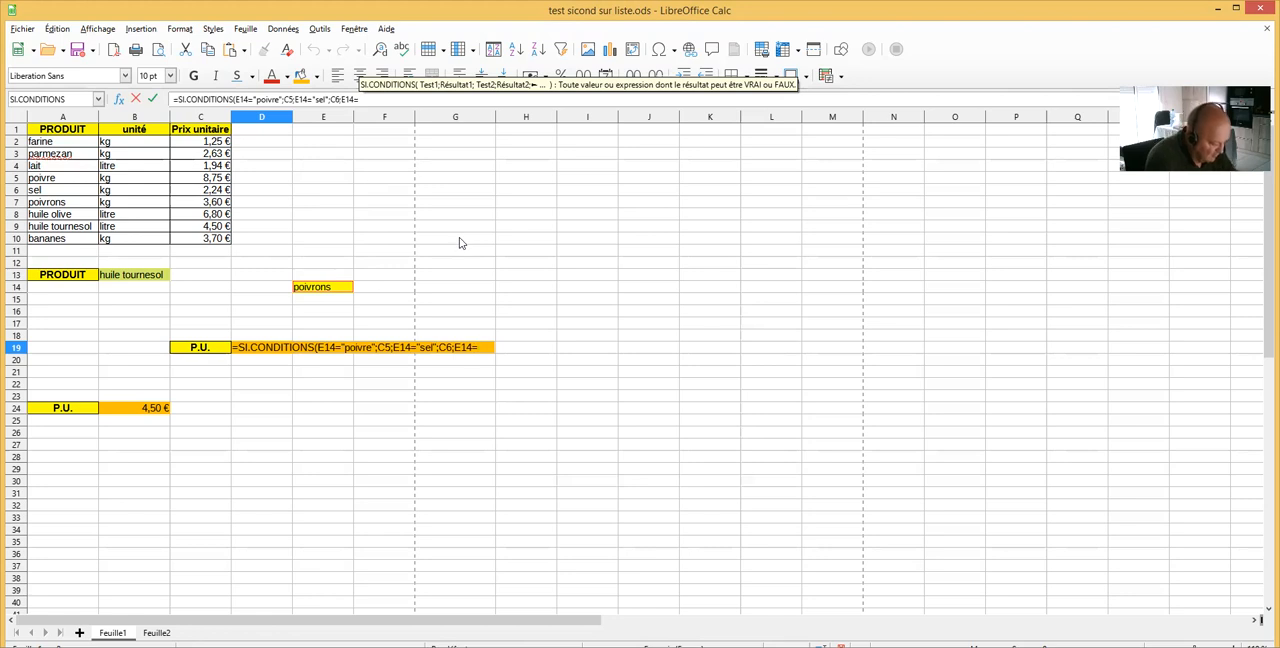
{"action": "type", "text": "\"poiv"}
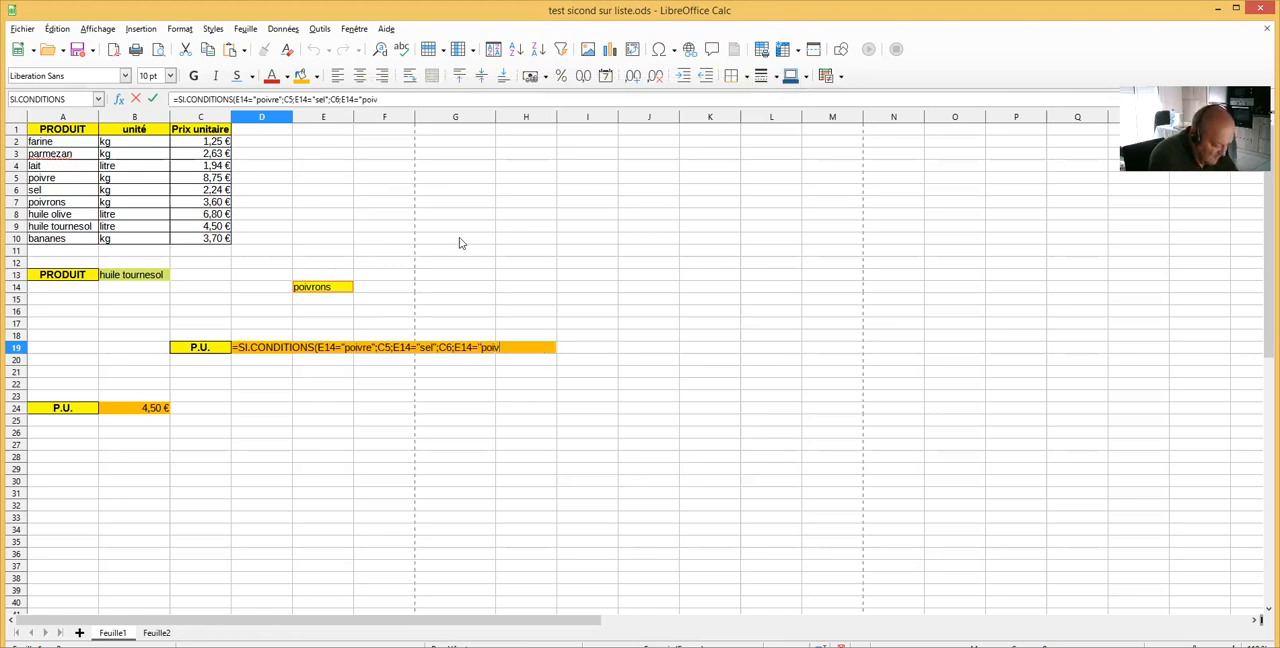
{"action": "type", "text": "rons\""}
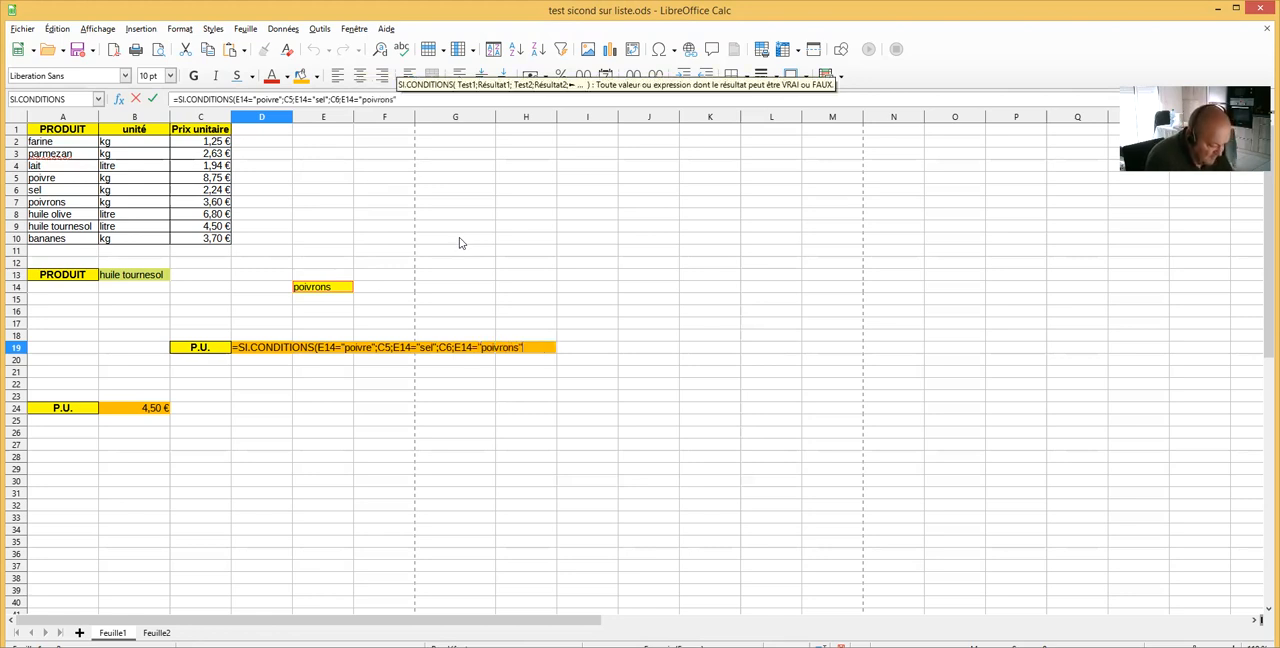
{"action": "type", "text": ";"}
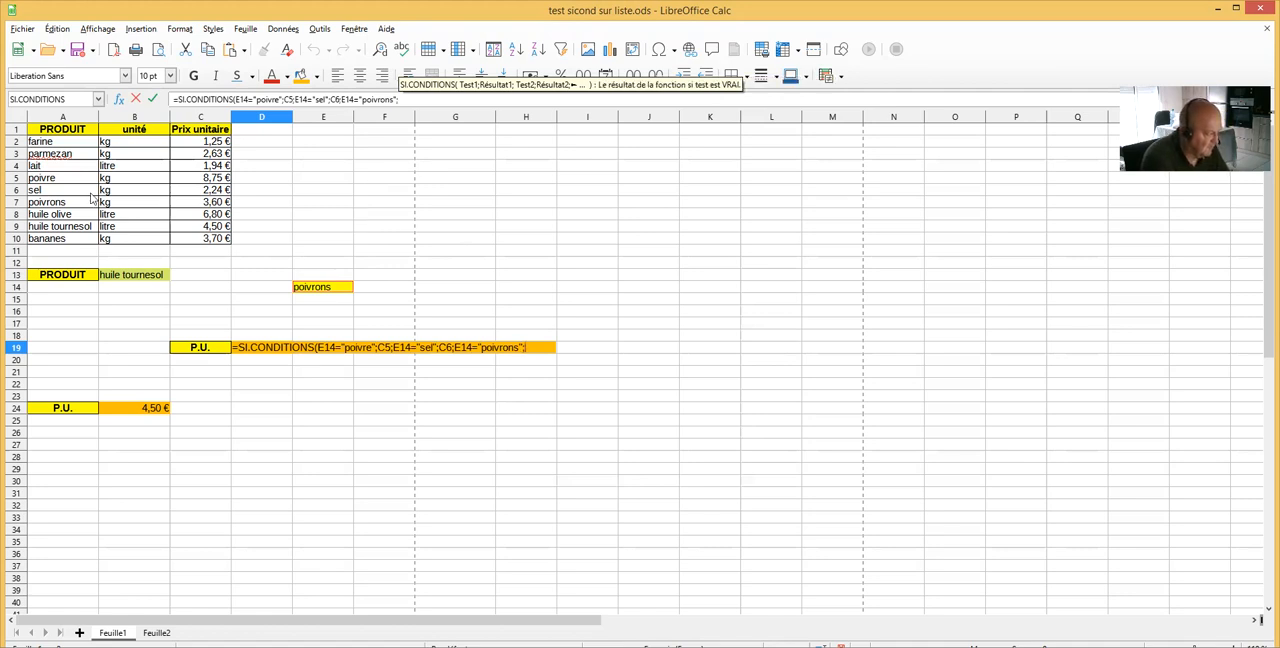
{"action": "left_click", "coordinate": [203, 210]}
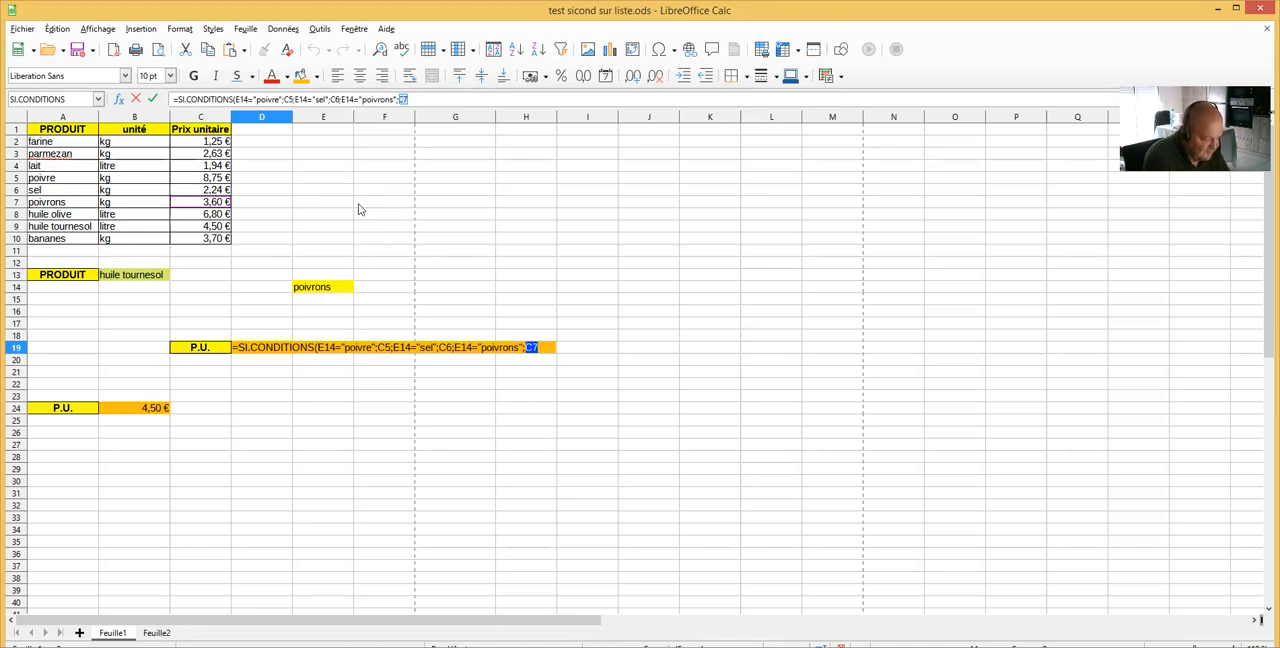
{"action": "type", "text": ")"}
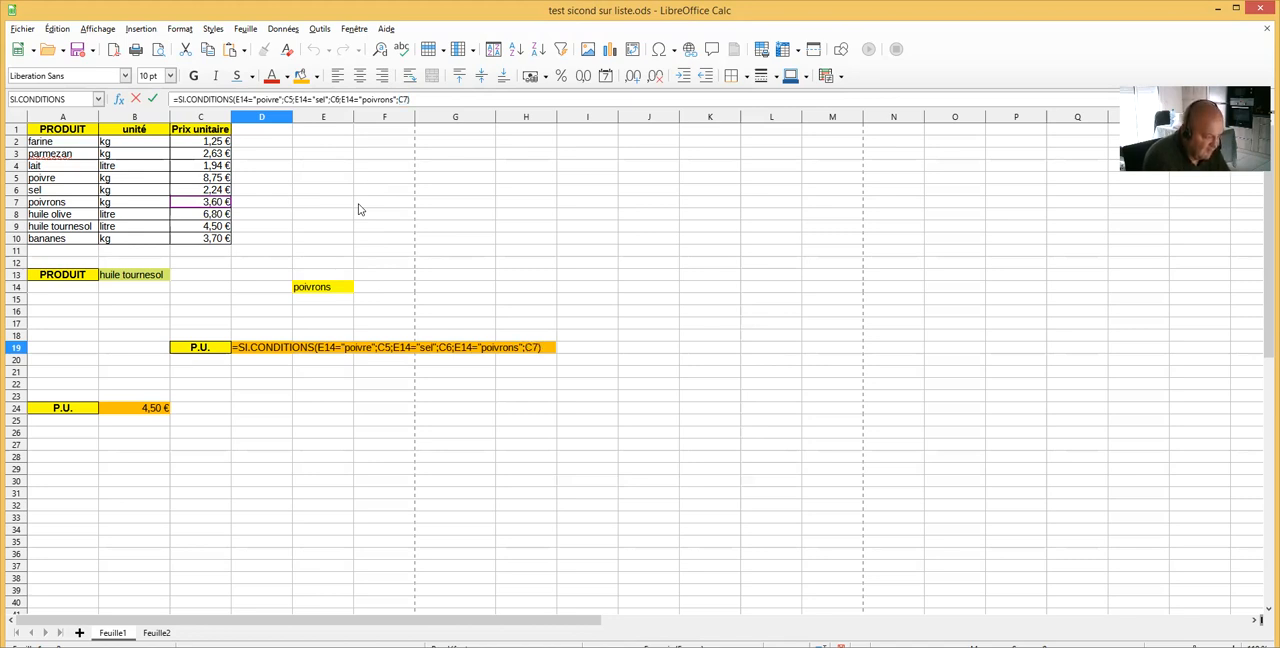
{"action": "key", "text": "Return"}
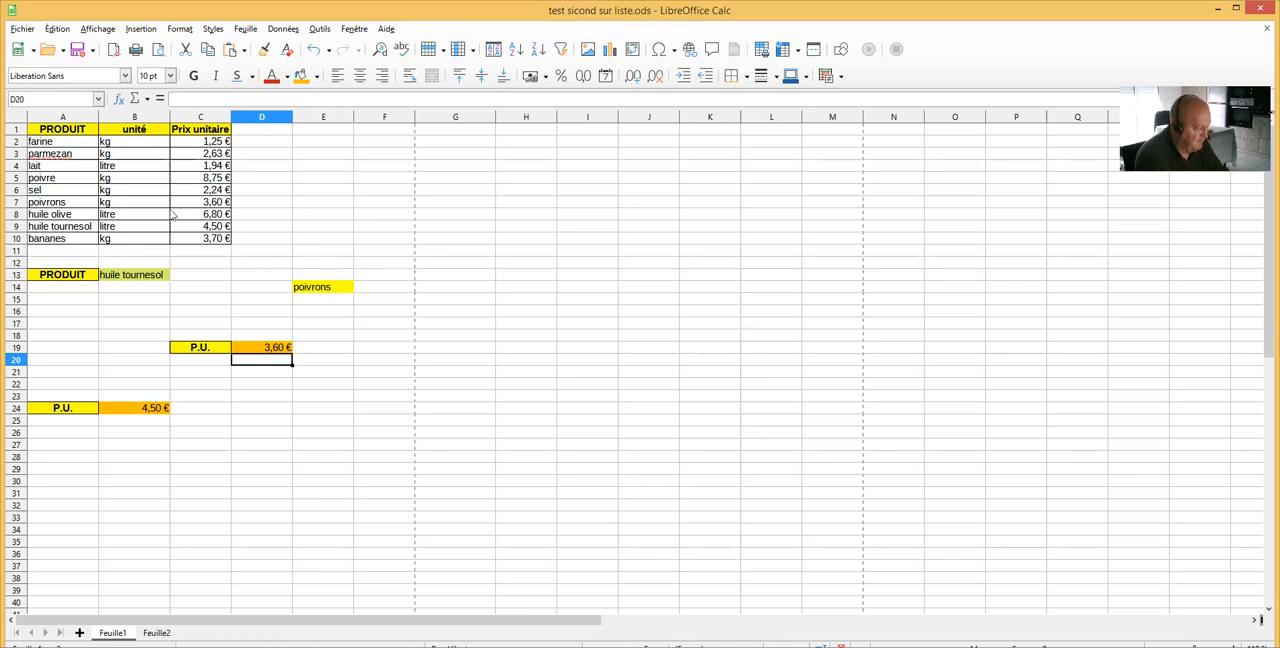
Test the P.U. formula by choosing sel and then poivre from E14's selection list
{"action": "left_click", "coordinate": [329, 291]}
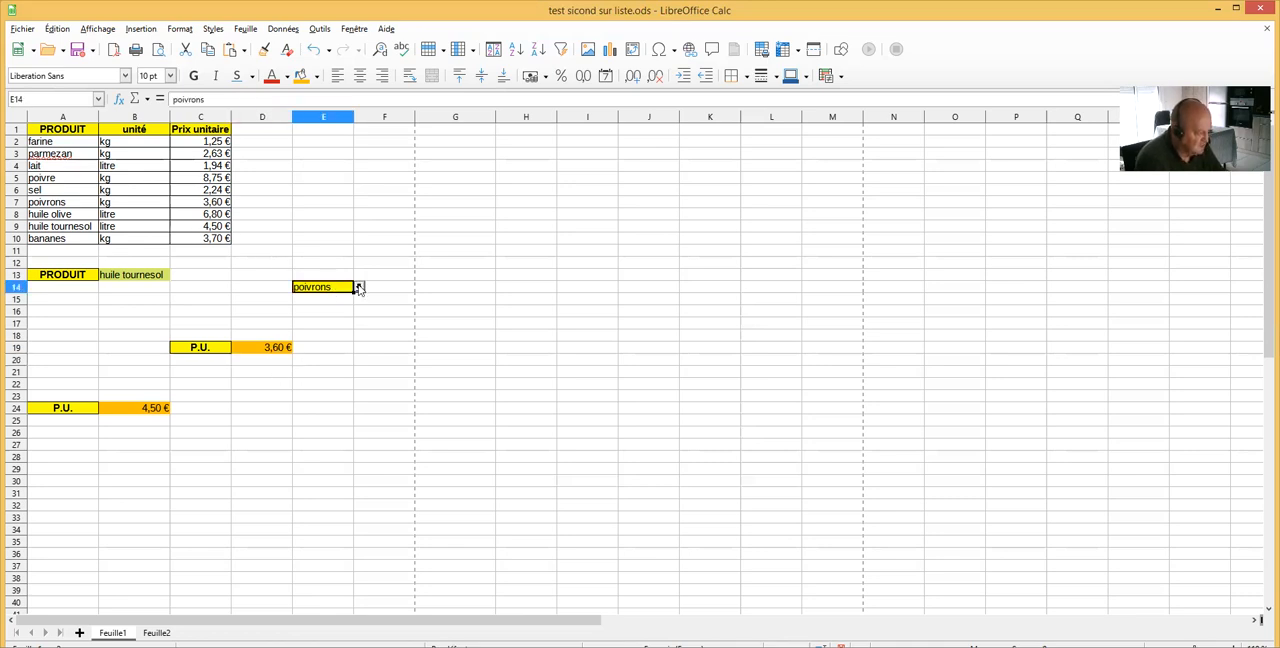
{"action": "left_click", "coordinate": [359, 289]}
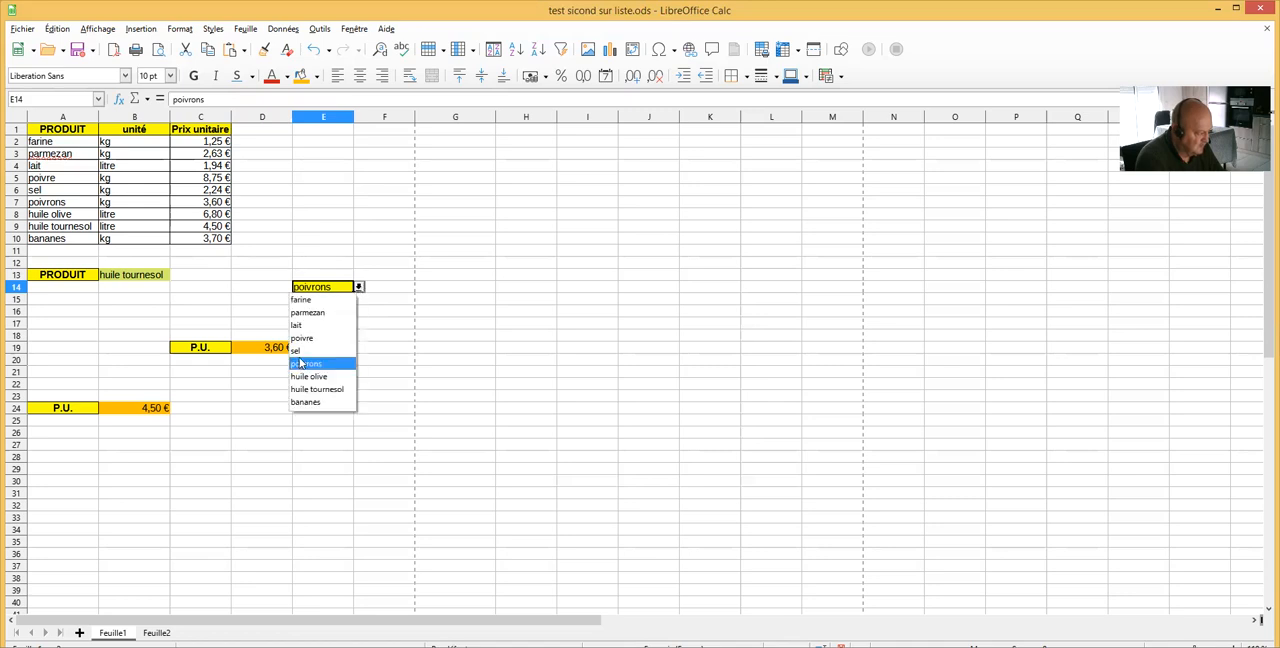
{"action": "left_click", "coordinate": [306, 352]}
{"action": "left_click", "coordinate": [359, 288]}
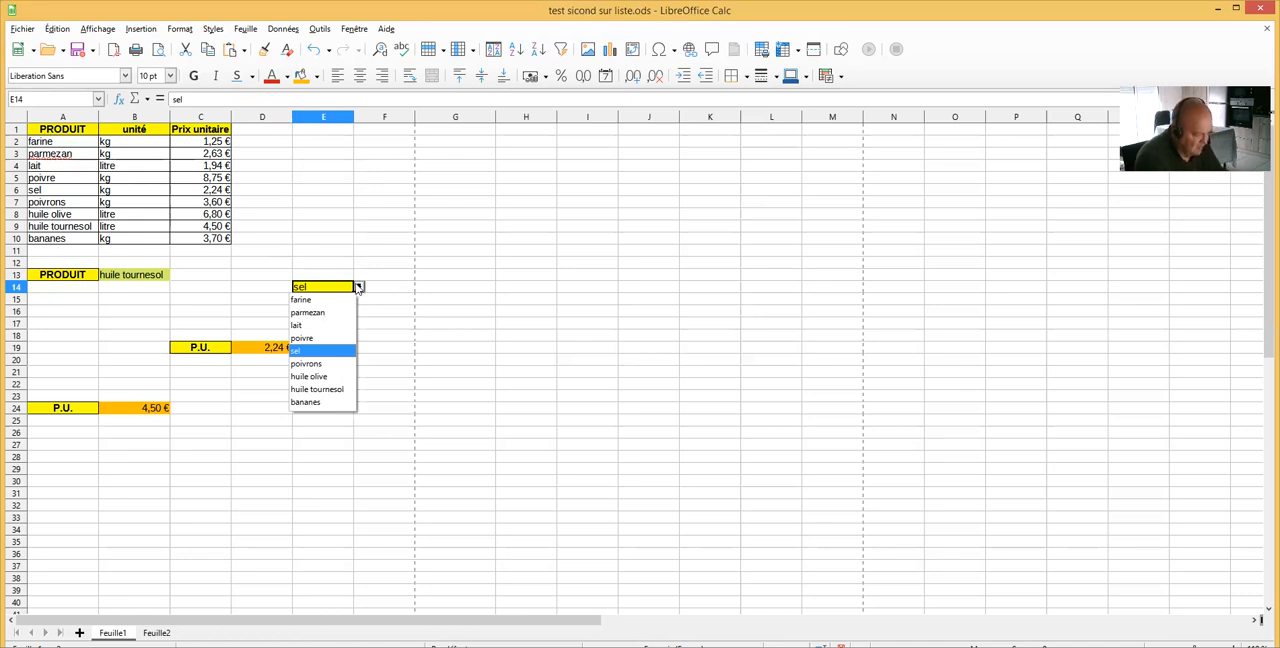
{"action": "left_click", "coordinate": [310, 338]}
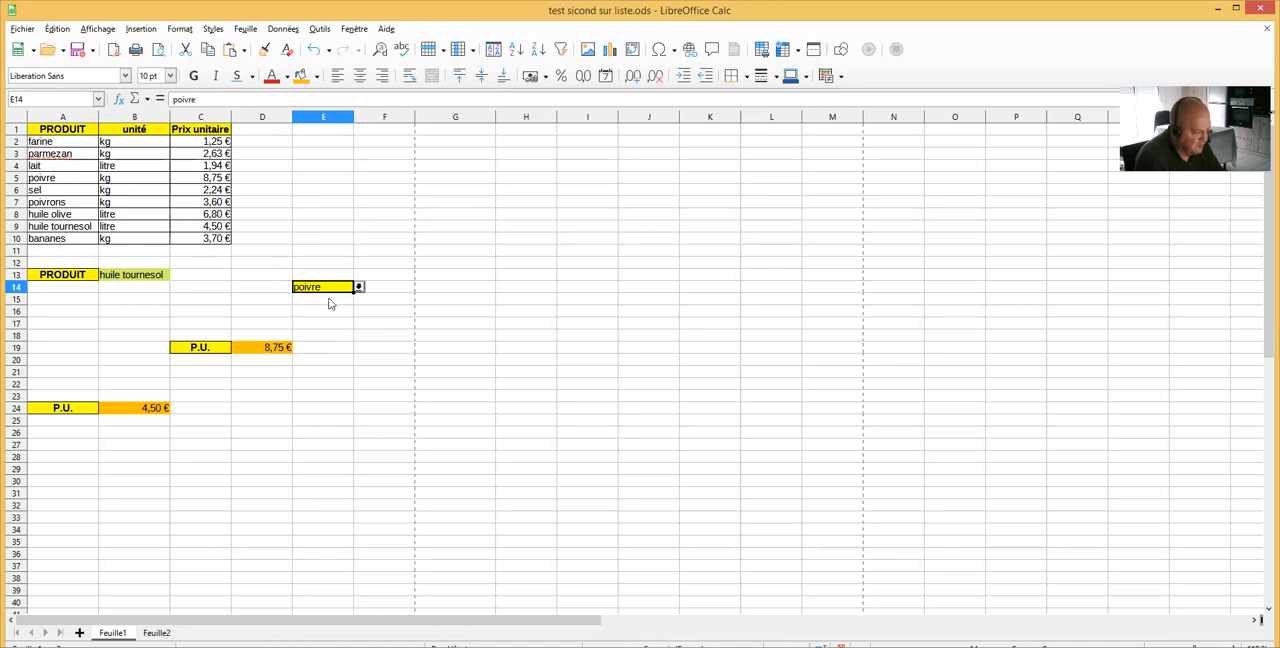
Check the P.U. result in D19 for farine, parmezan, sel and poivrons using E14's selection list
{"action": "left_click", "coordinate": [358, 288]}
{"action": "left_click", "coordinate": [318, 300]}
{"action": "left_click", "coordinate": [358, 287]}
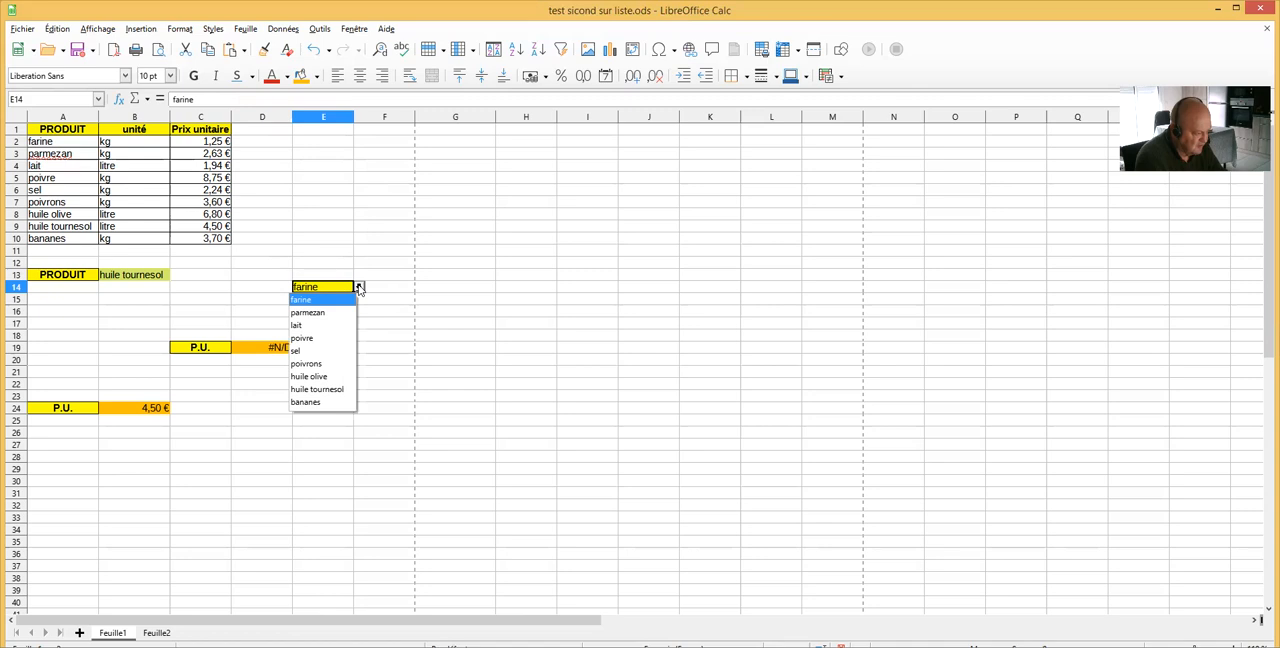
{"action": "left_click", "coordinate": [331, 314]}
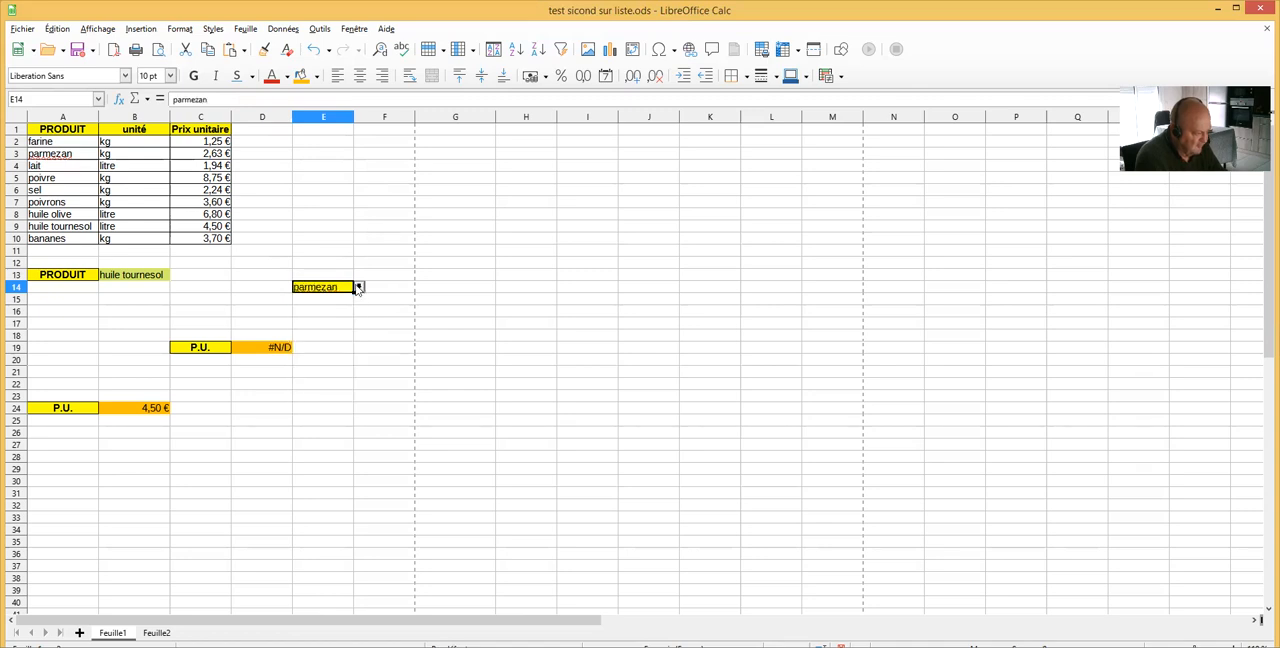
{"action": "left_click", "coordinate": [358, 288]}
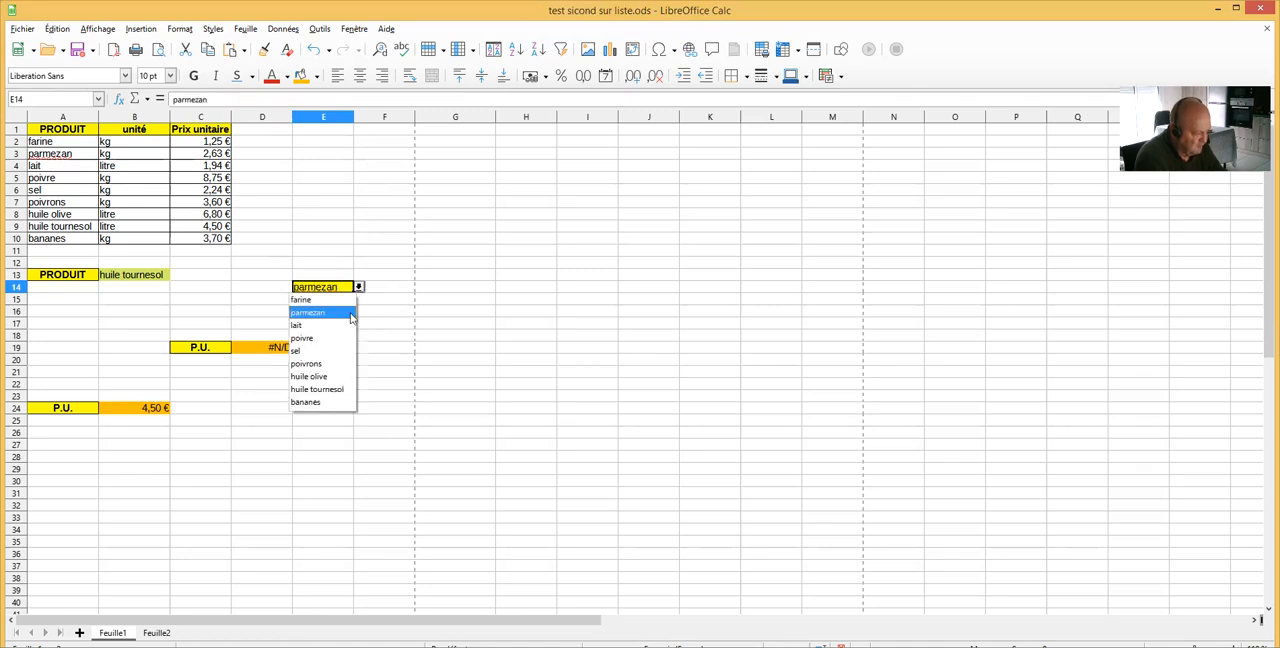
{"action": "left_click", "coordinate": [316, 350]}
{"action": "left_click", "coordinate": [359, 289]}
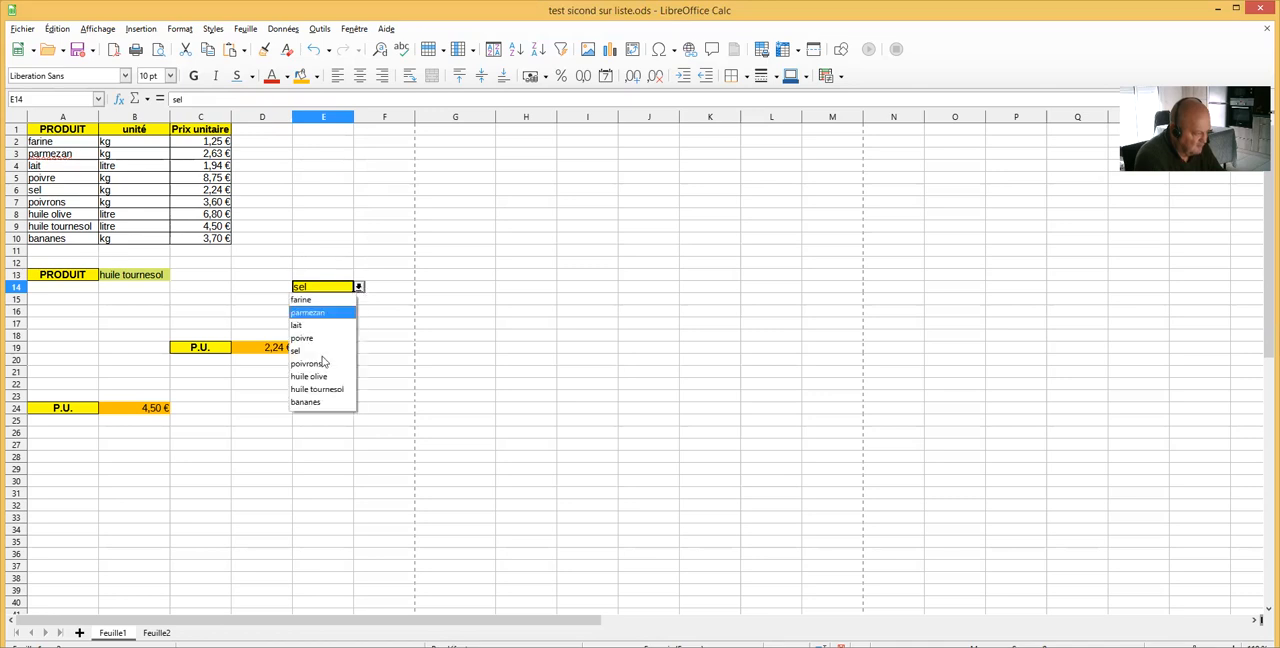
{"action": "left_click", "coordinate": [324, 363]}
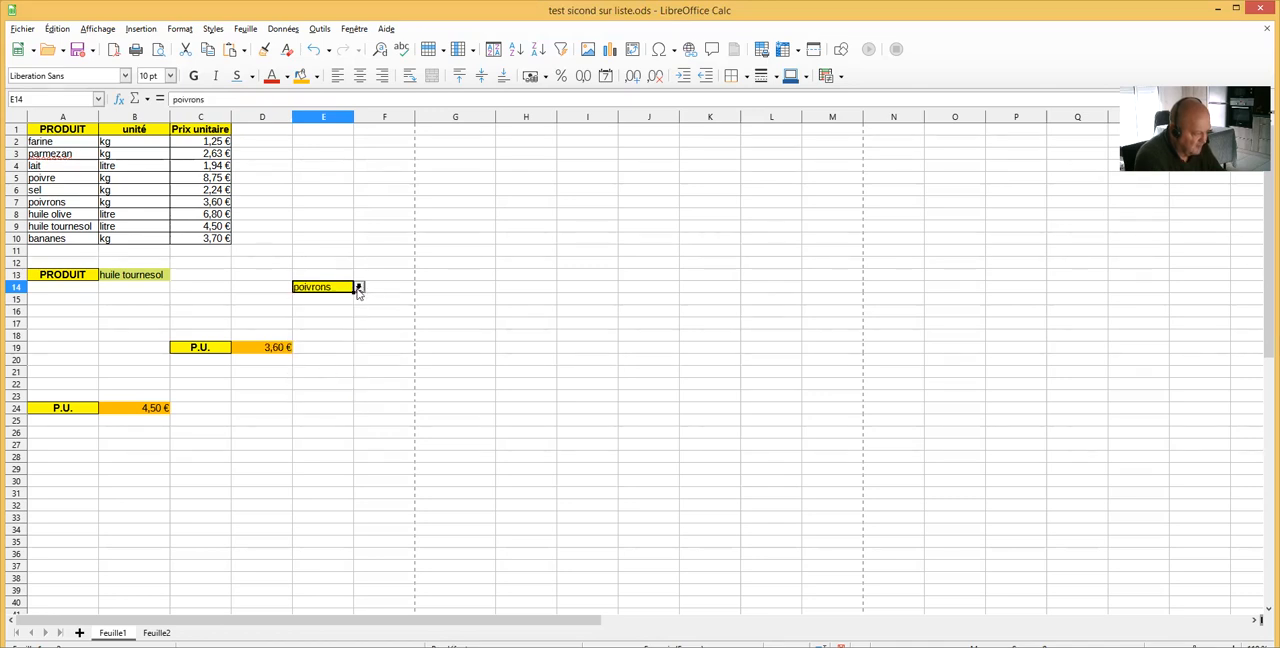
Try huile olive and huile tournesol in E14's selection list, then select D19 to inspect its formula
{"action": "left_click", "coordinate": [359, 289]}
{"action": "left_click", "coordinate": [324, 381]}
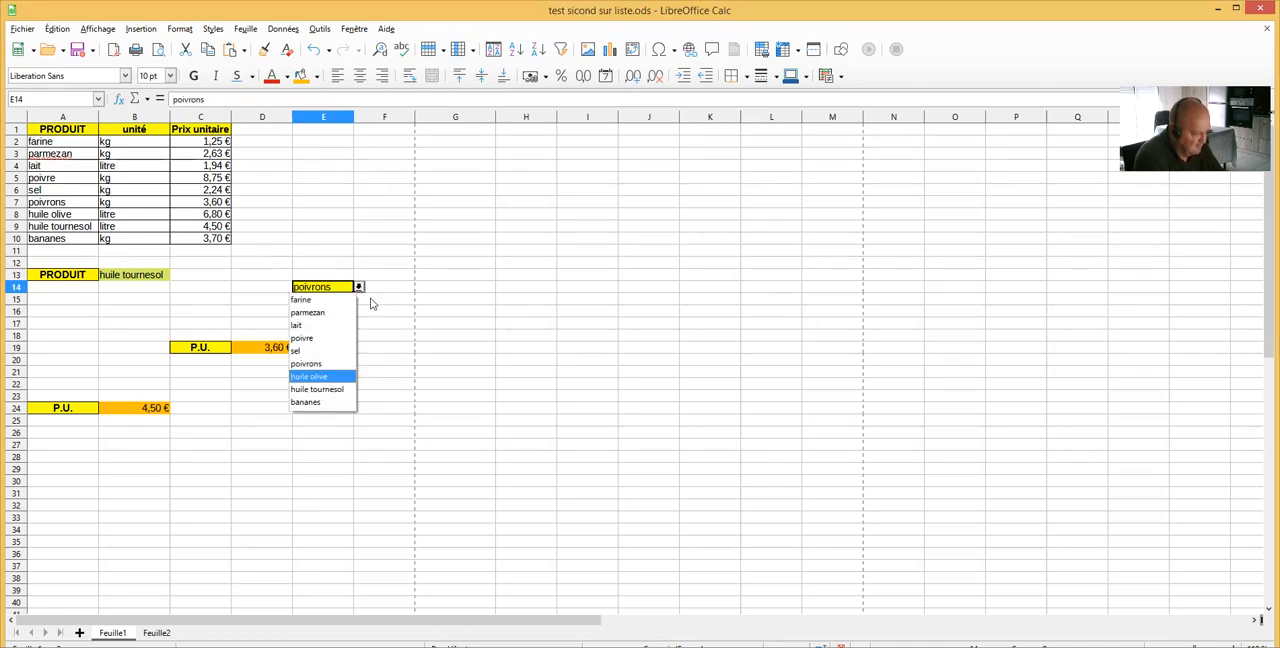
{"action": "left_click", "coordinate": [359, 289]}
{"action": "left_click", "coordinate": [340, 389]}
{"action": "left_click", "coordinate": [359, 289]}
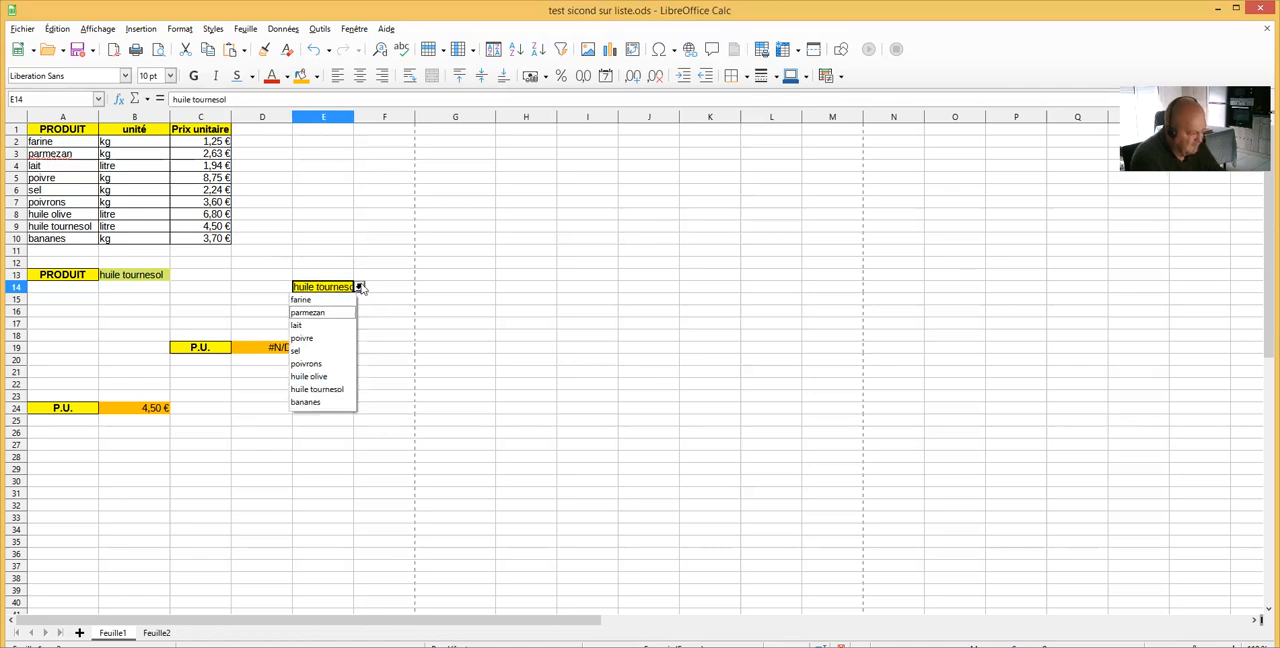
{"action": "left_click", "coordinate": [358, 334]}
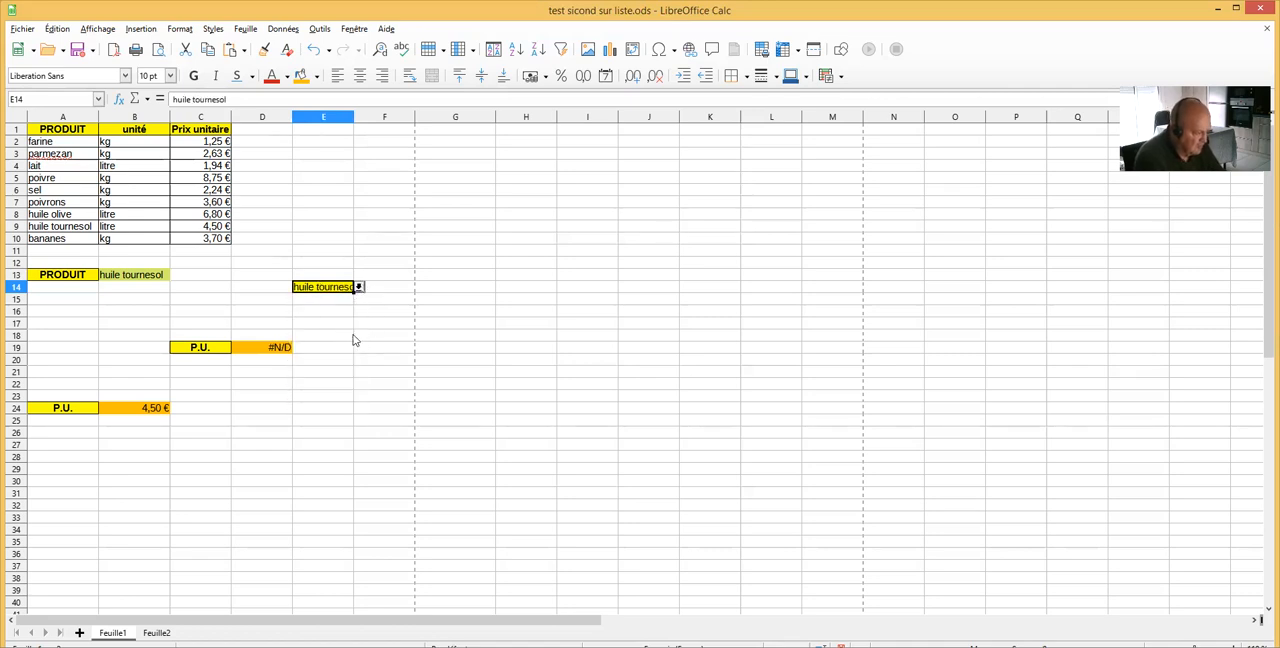
{"action": "left_click", "coordinate": [276, 350]}
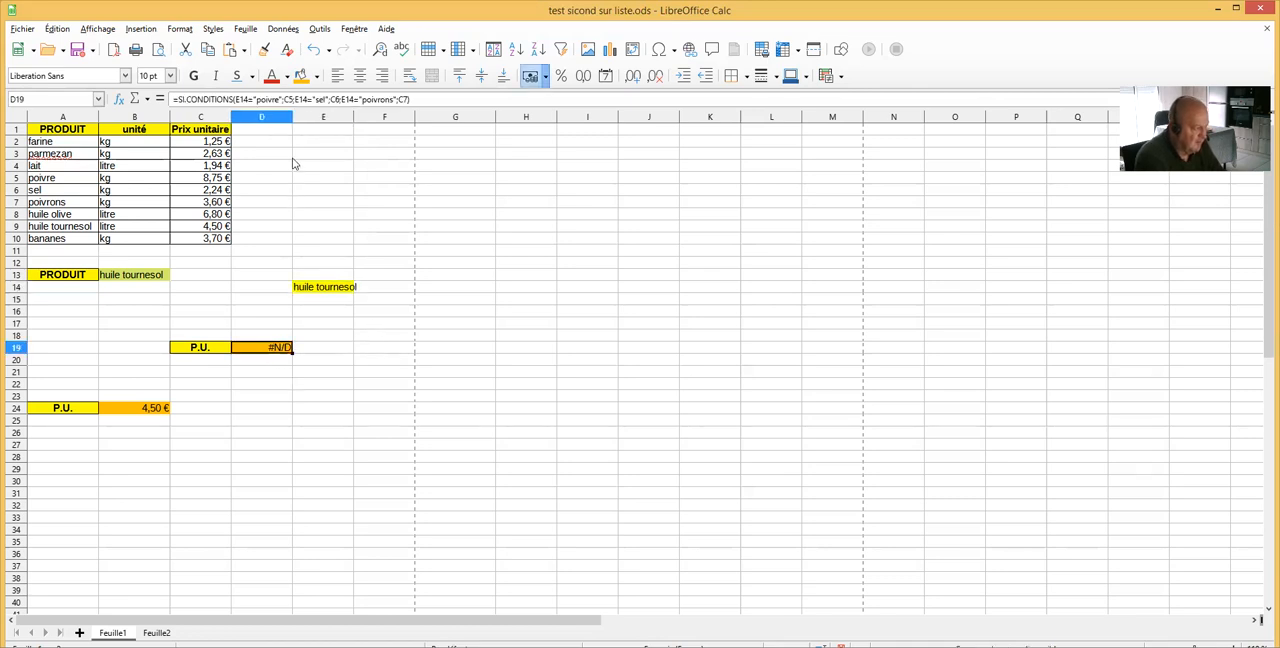